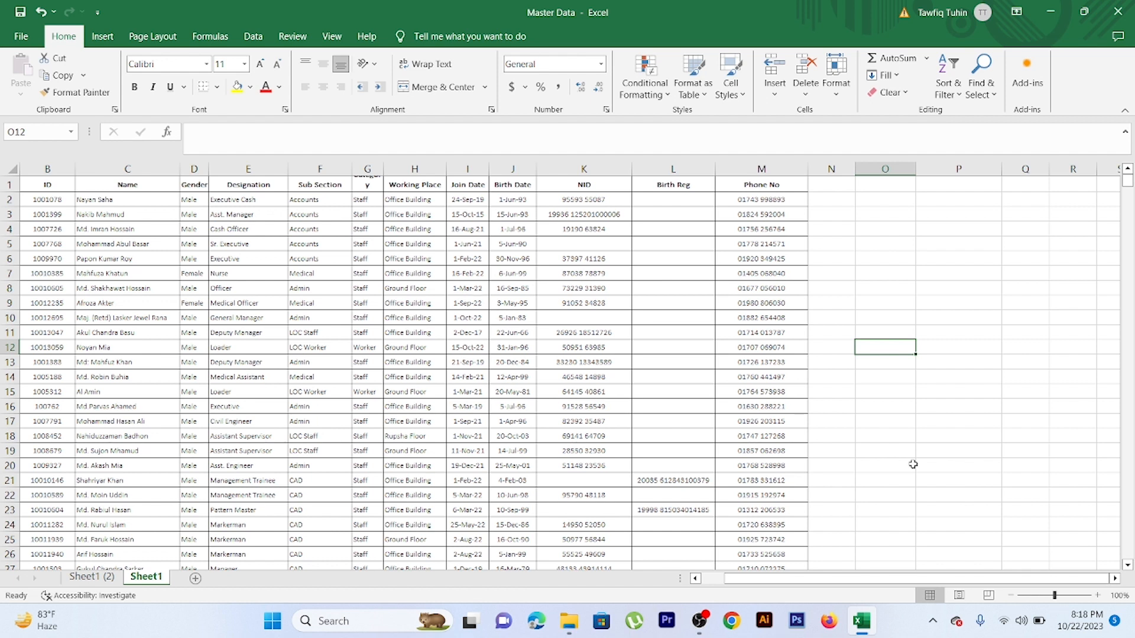
# Enter the labels ID, Name, Gender and Designation down cells O9 to O12 beside the employee table
pyautogui.click(891, 303)
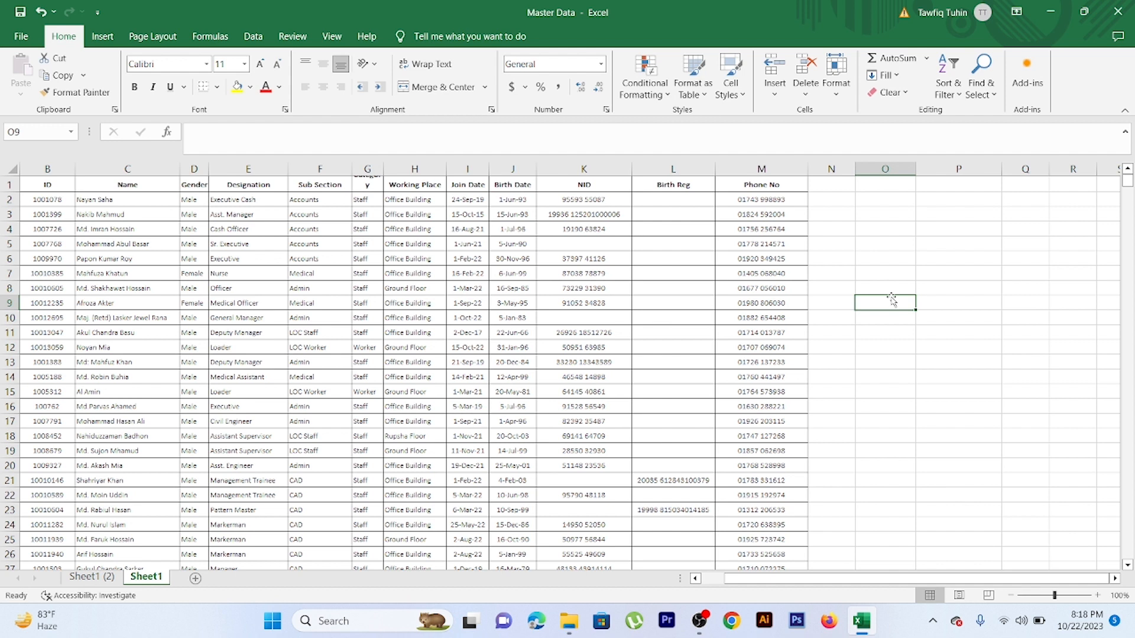
pyautogui.write('ID')
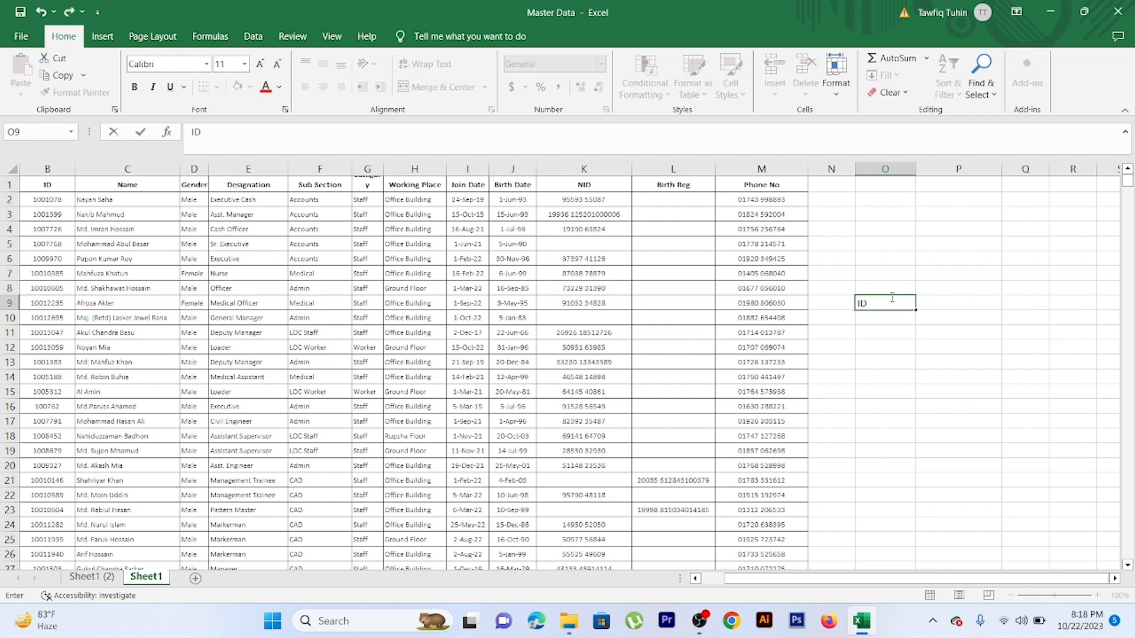
pyautogui.press('Return')
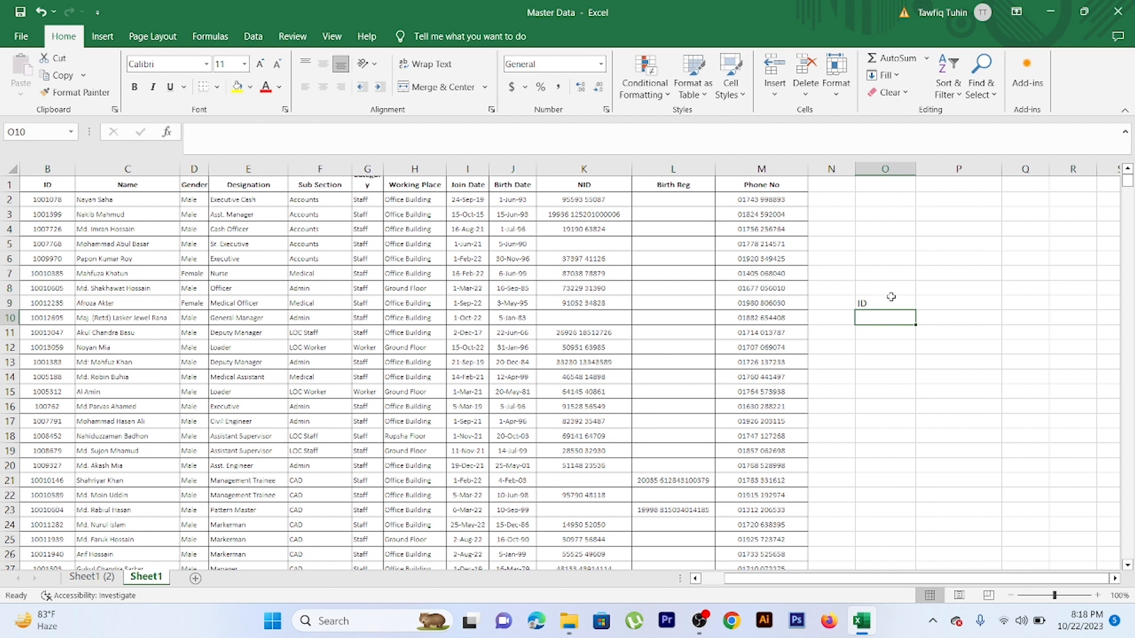
pyautogui.write('Name')
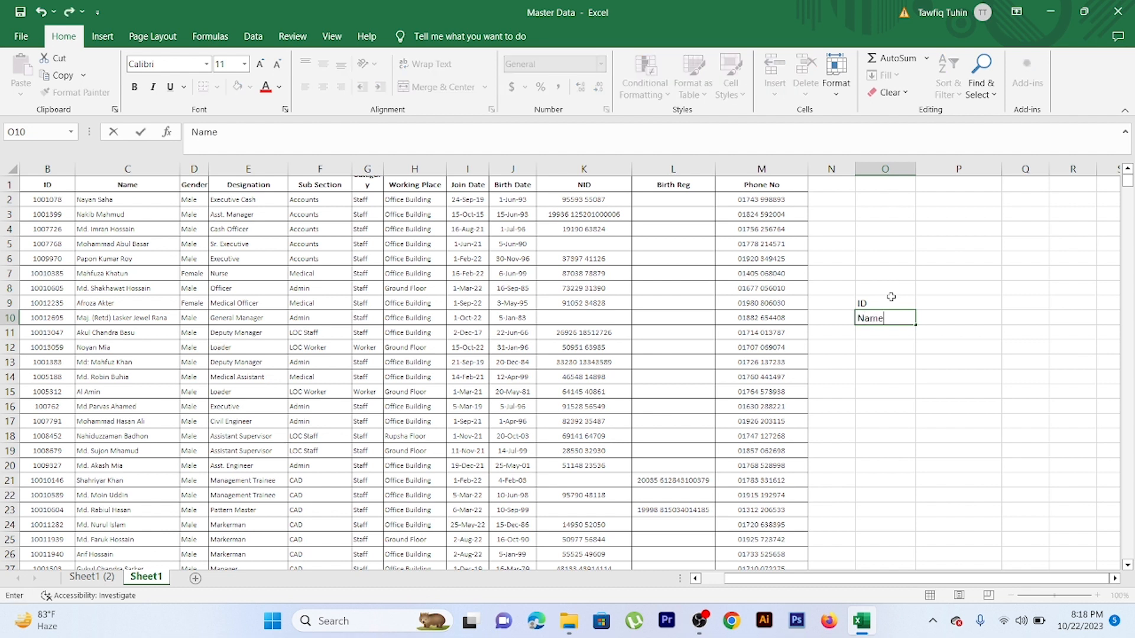
pyautogui.press('Return')
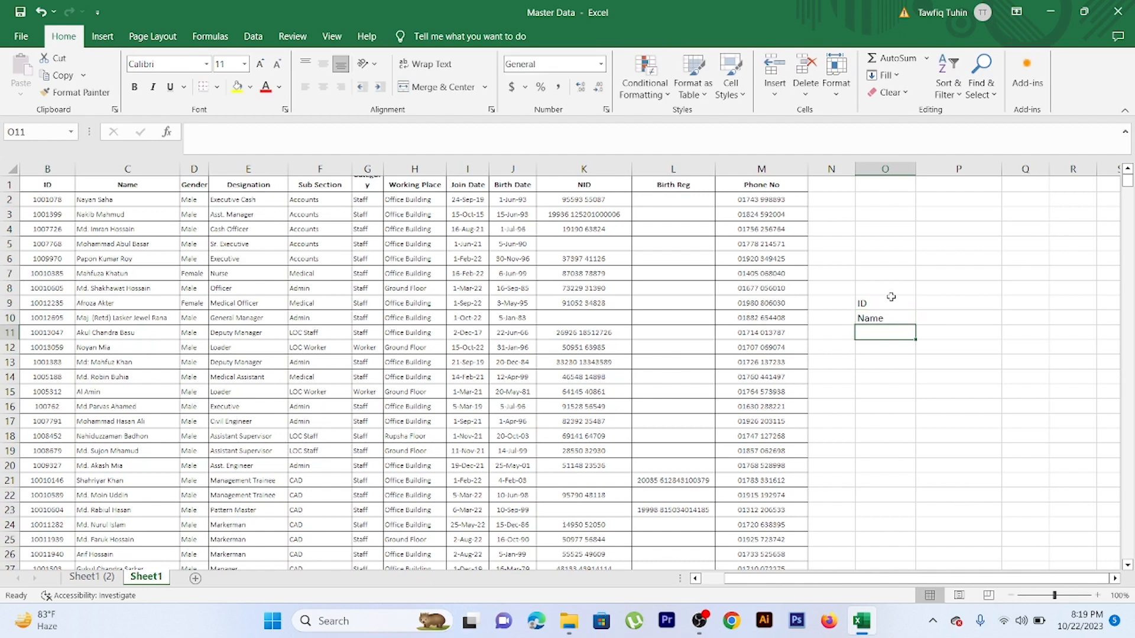
pyautogui.write('Gender')
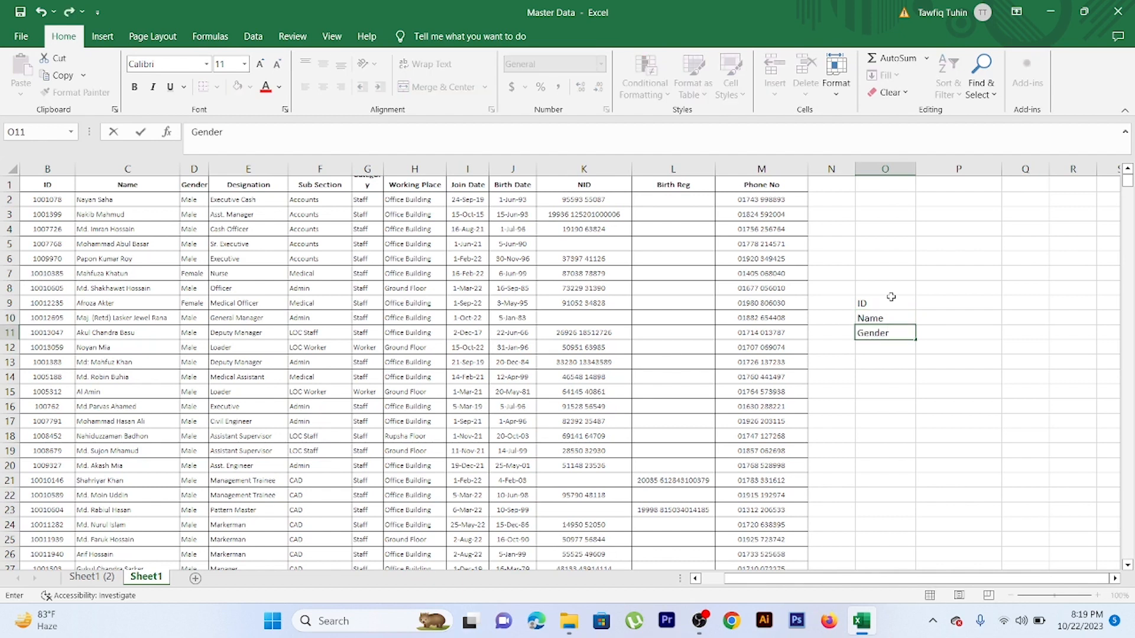
pyautogui.press('Return')
pyautogui.write('De')
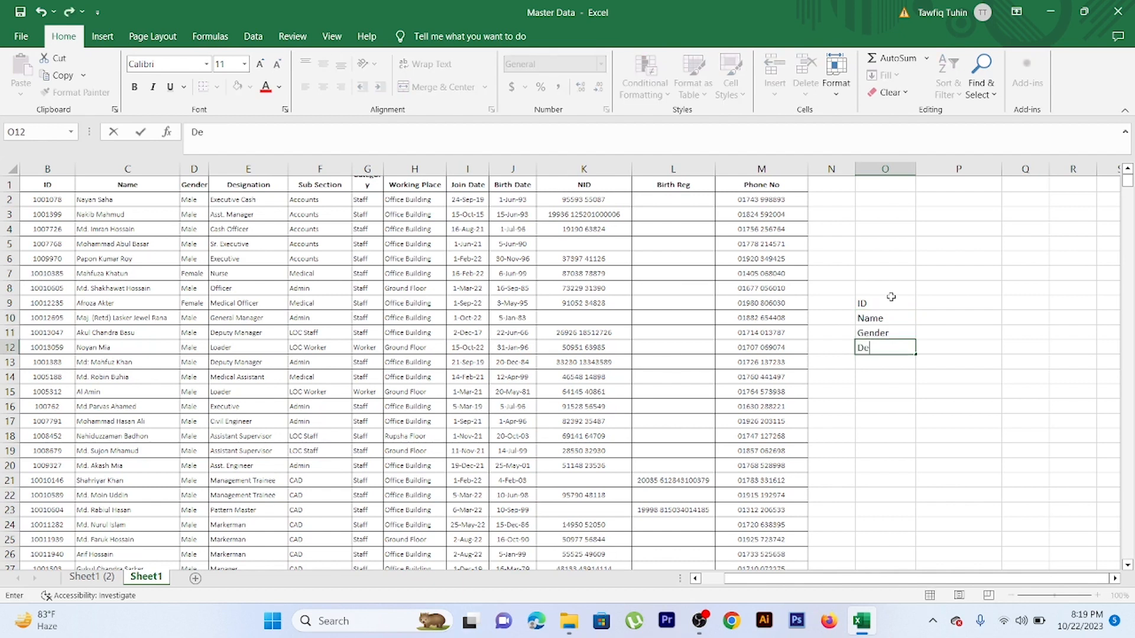
pyautogui.write('signation')
pyautogui.press('Return')
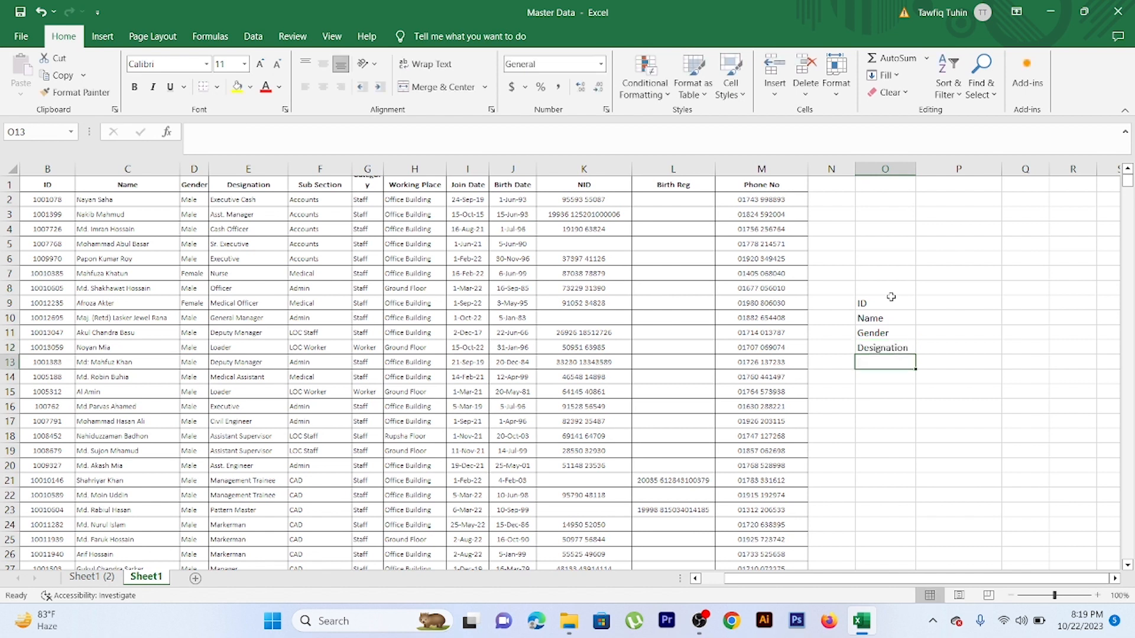
# Add the labels Working Place and Phone No. in cells O13 and O14 below Designation
pyautogui.write('Work')
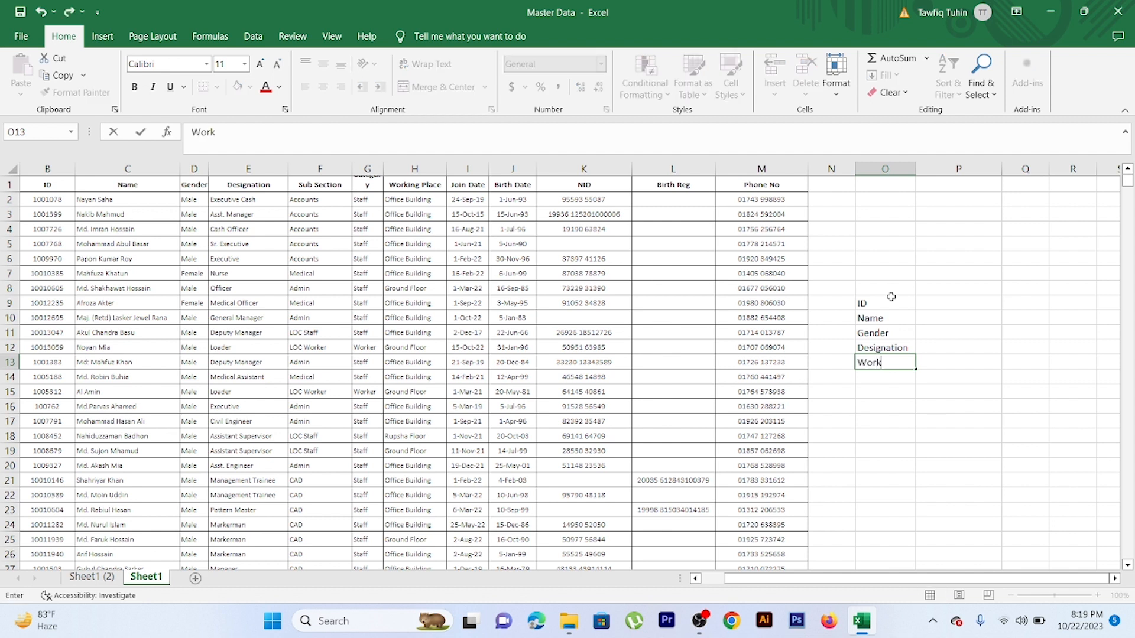
pyautogui.write('ing Place')
pyautogui.press('Return')
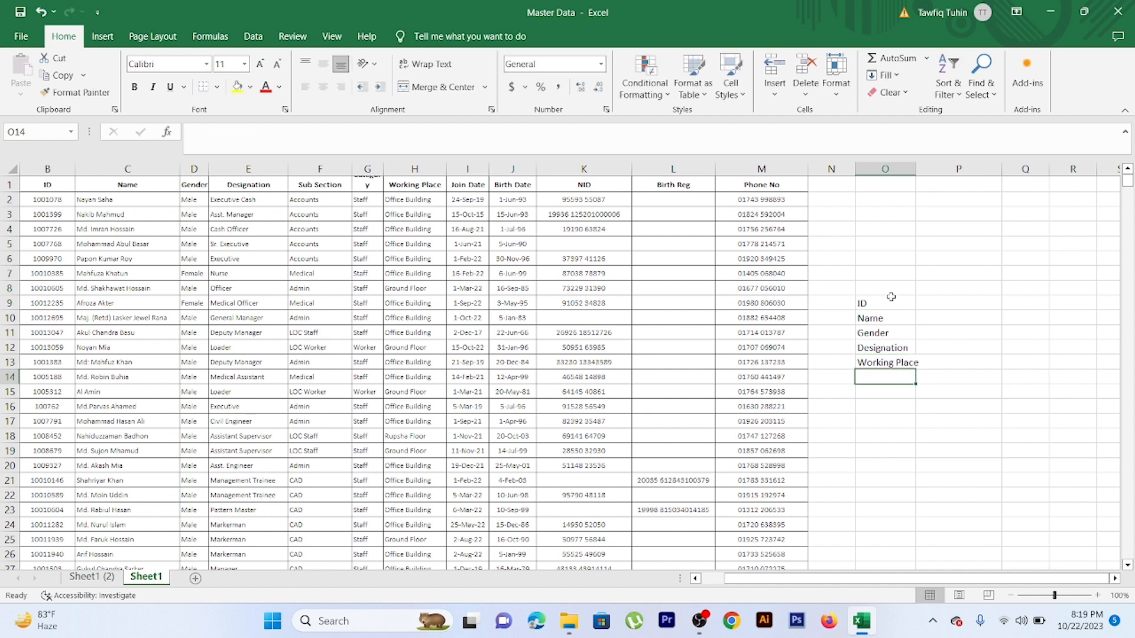
pyautogui.write('Phone')
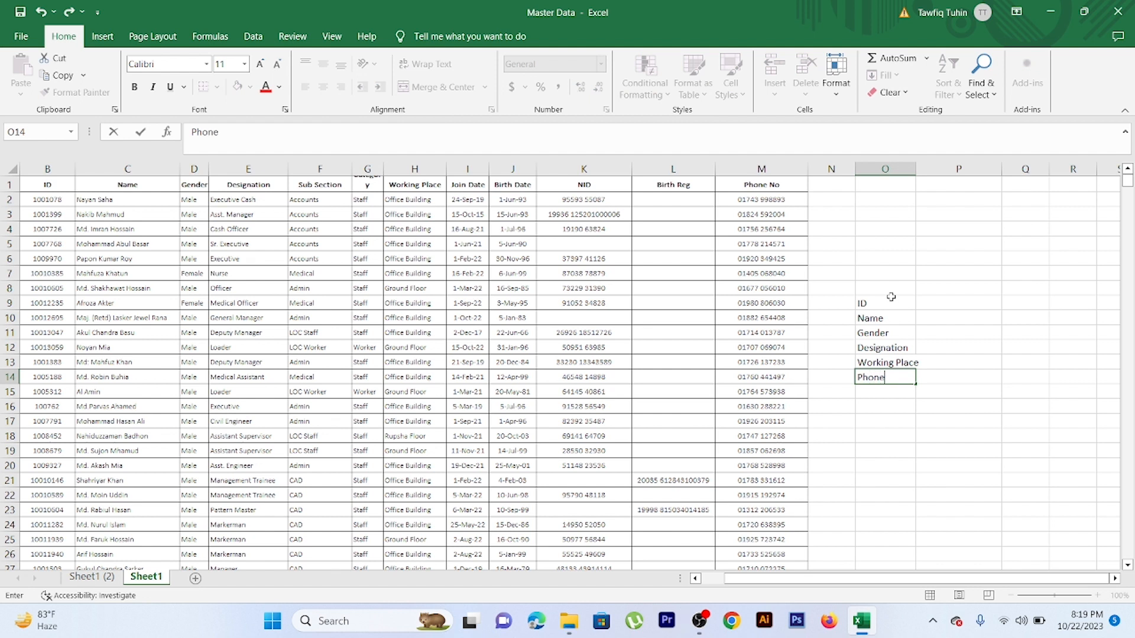
pyautogui.write(' No.')
pyautogui.click(962, 308)
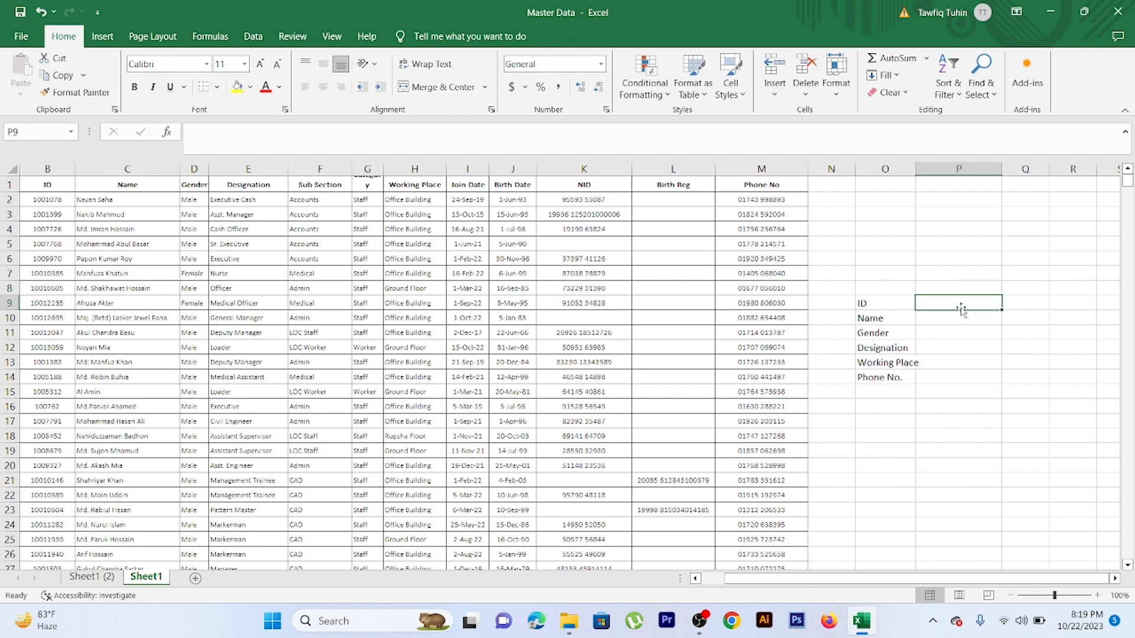
pyautogui.click(606, 181)
pyautogui.click(654, 182)
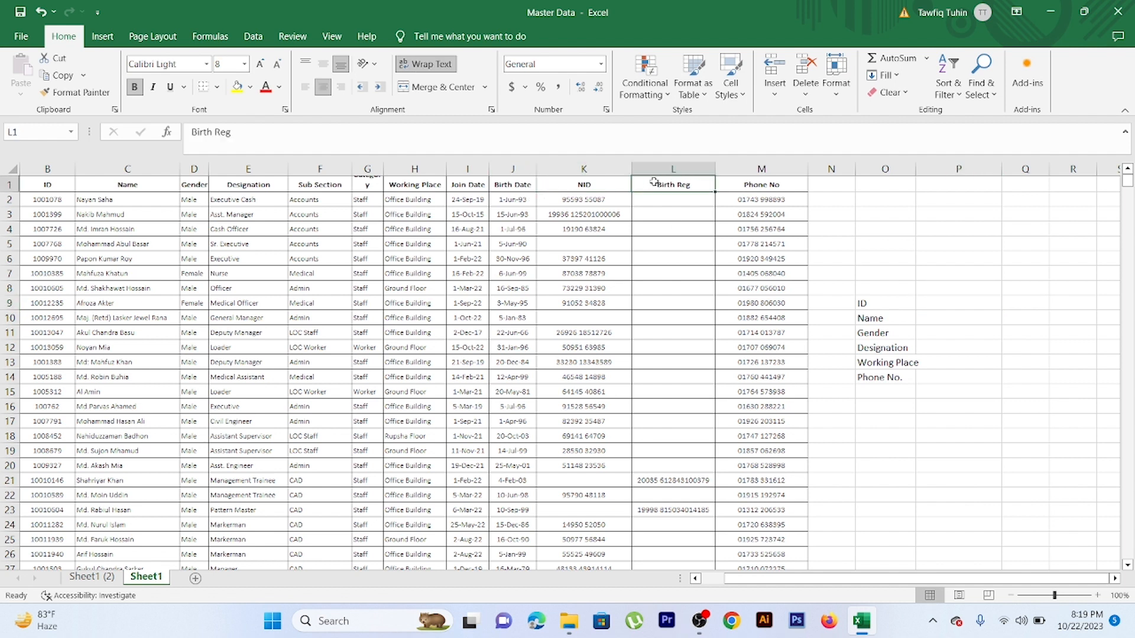
pyautogui.click(879, 391)
pyautogui.click(885, 417)
pyautogui.click(882, 406)
pyautogui.click(888, 425)
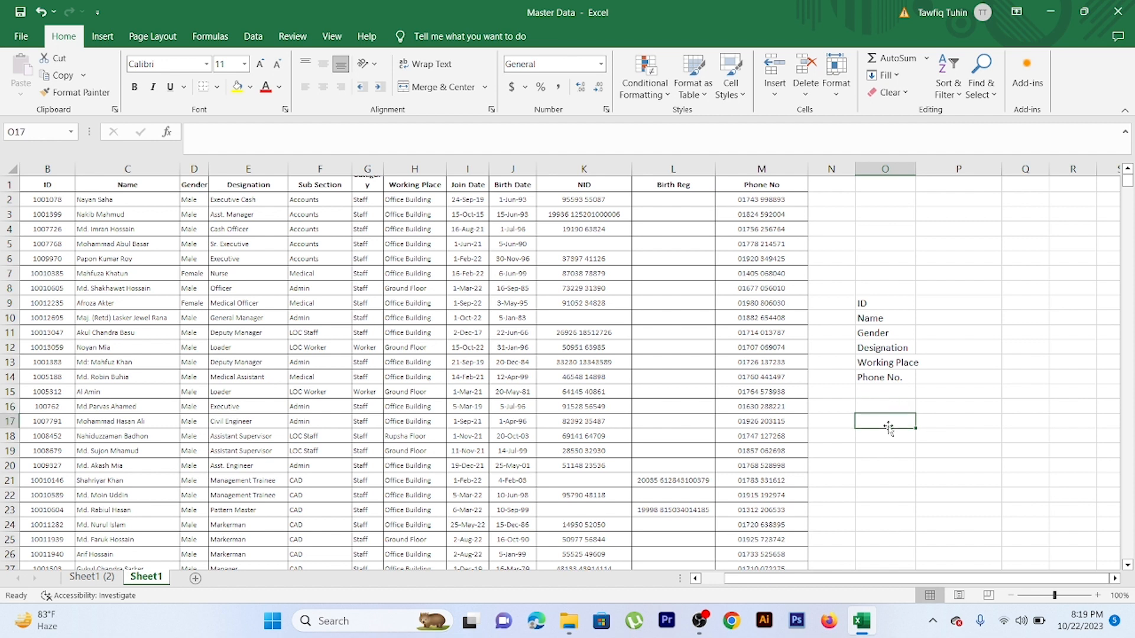
pyautogui.click(889, 437)
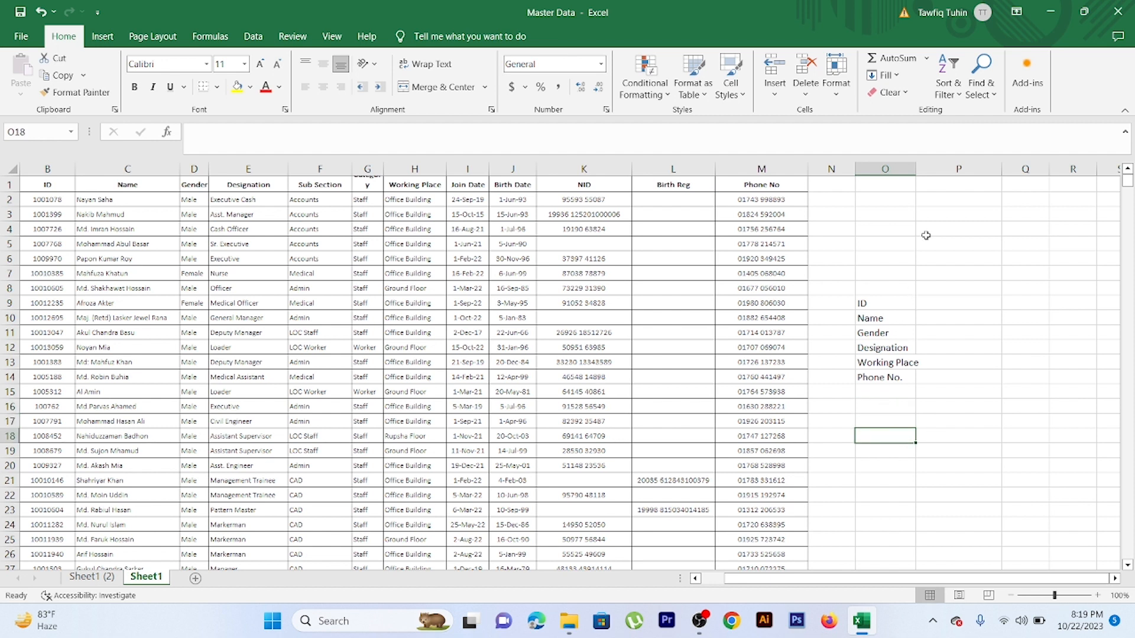
# Widen column O so the Working Place label fits, and narrow column N slightly
pyautogui.moveTo(916, 169); pyautogui.dragTo(946, 169)
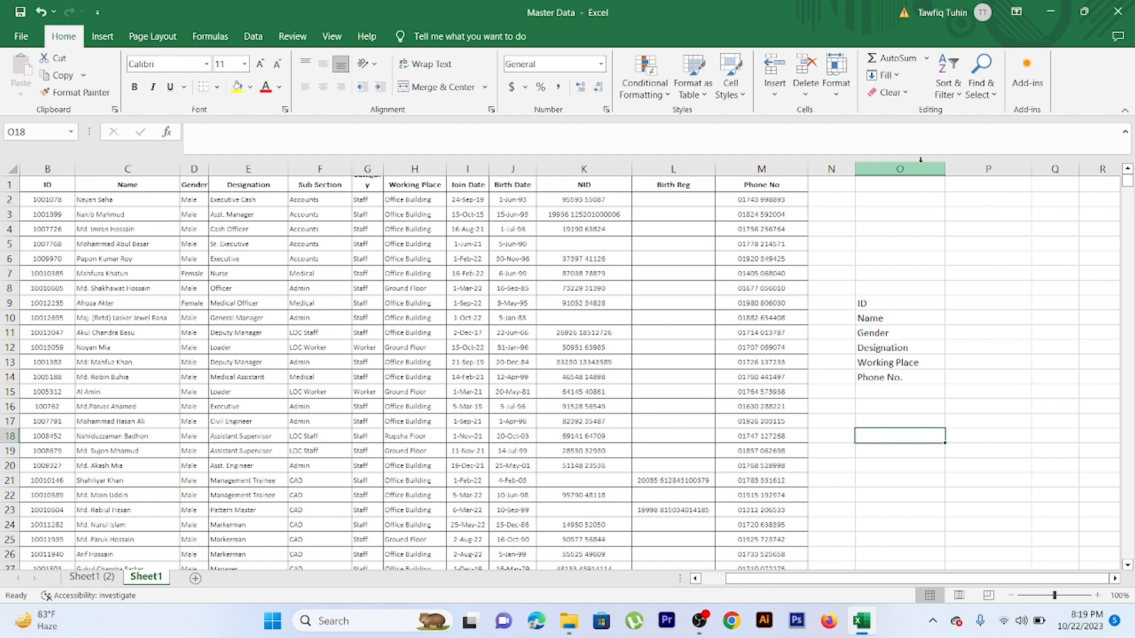
pyautogui.moveTo(855, 168); pyautogui.dragTo(851, 167)
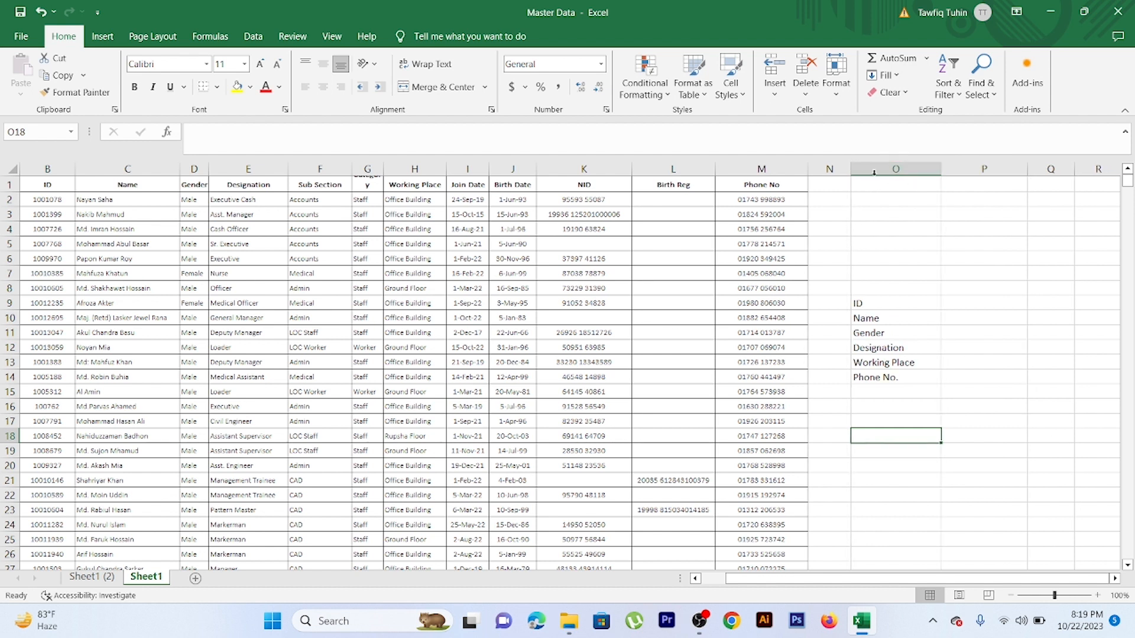
# Enter the employee ID from the table's first record in cell P9 next to the ID label
pyautogui.click(959, 303)
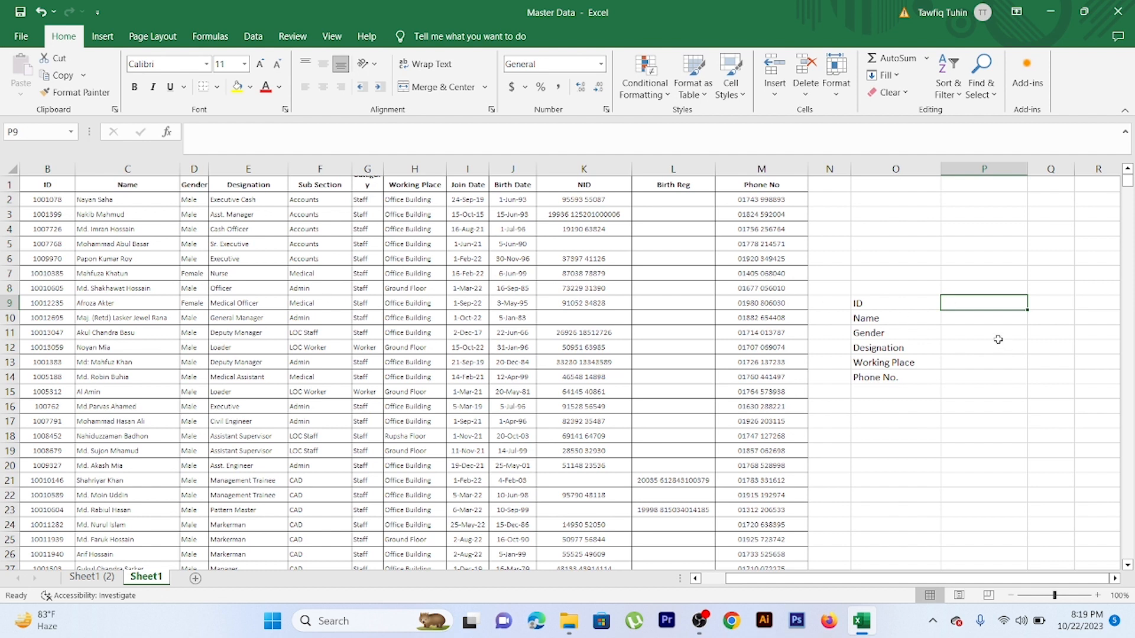
pyautogui.press('F2')
pyautogui.write('10')
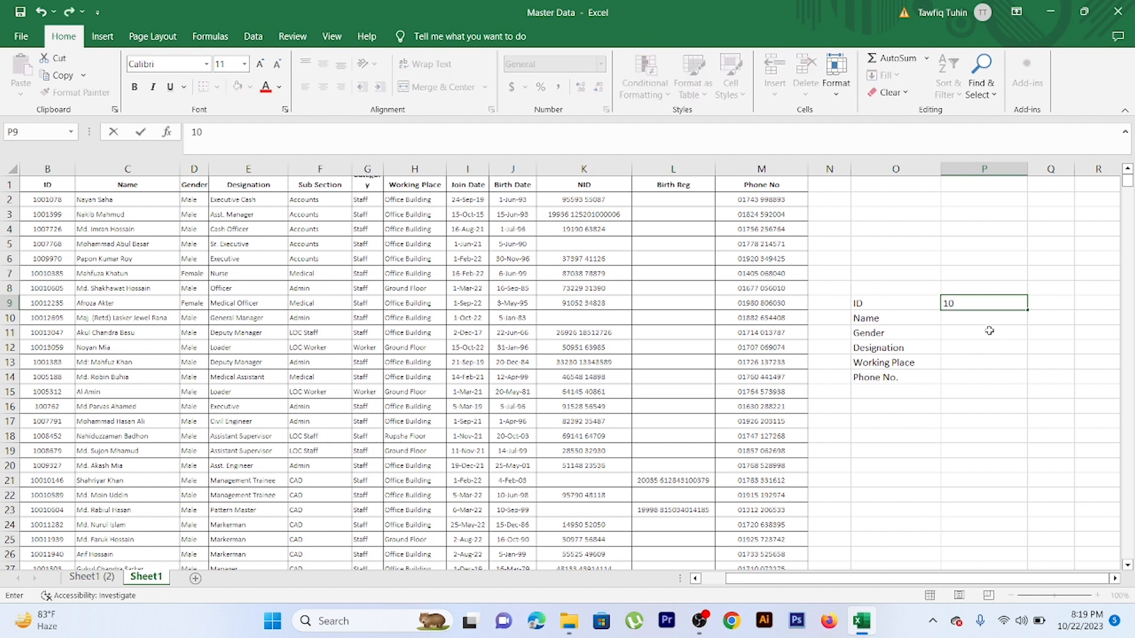
pyautogui.write('01078')
pyautogui.click(996, 351)
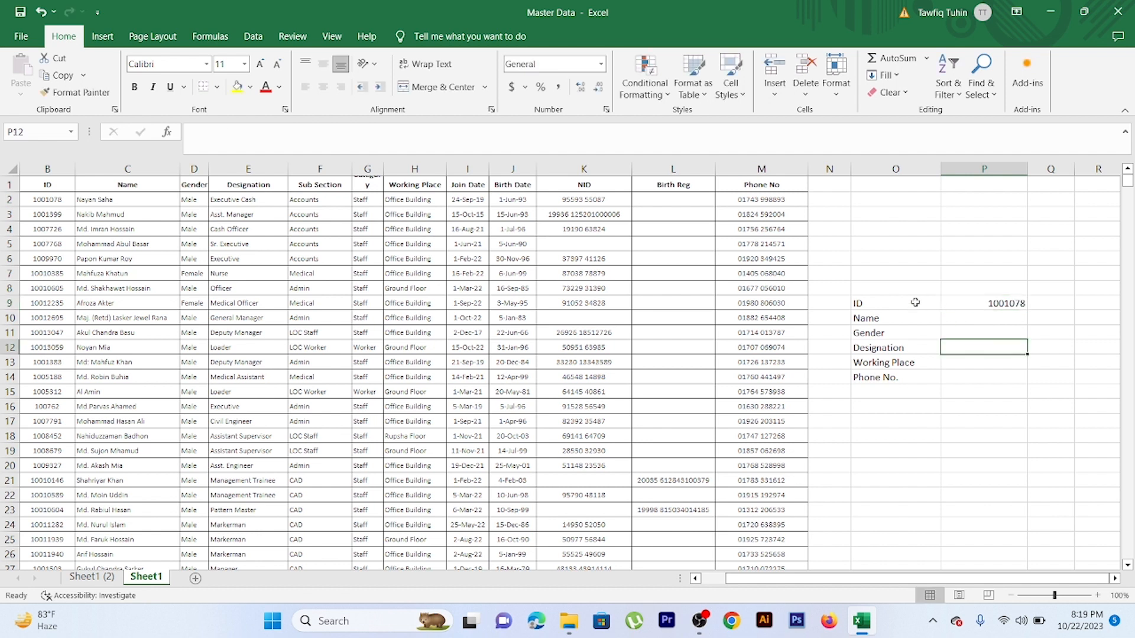
# Left-align the employee ID value in cell P9
pyautogui.moveTo(915, 303); pyautogui.dragTo(1012, 303)
pyautogui.click(965, 303)
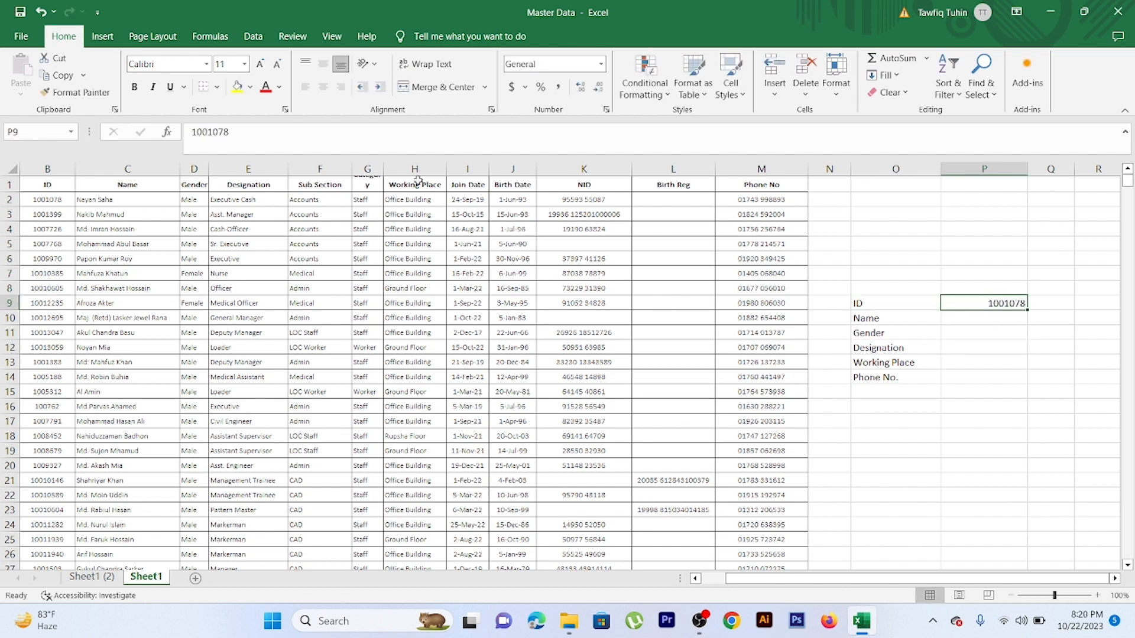
pyautogui.click(305, 87)
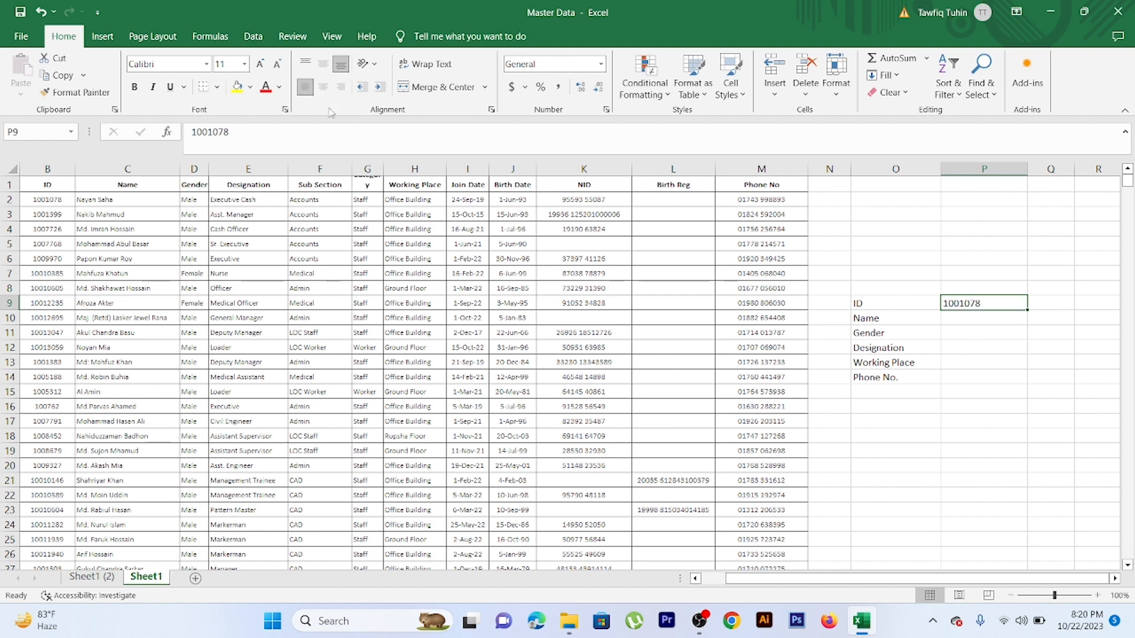
pyautogui.click(967, 320)
pyautogui.click(971, 376)
pyautogui.moveTo(962, 318); pyautogui.dragTo(965, 375)
pyautogui.click(965, 300)
pyautogui.click(973, 319)
pyautogui.click(978, 332)
pyautogui.click(982, 350)
pyautogui.click(982, 360)
pyautogui.click(983, 376)
pyautogui.click(972, 322)
pyautogui.click(974, 334)
pyautogui.click(977, 349)
pyautogui.click(979, 362)
pyautogui.click(982, 377)
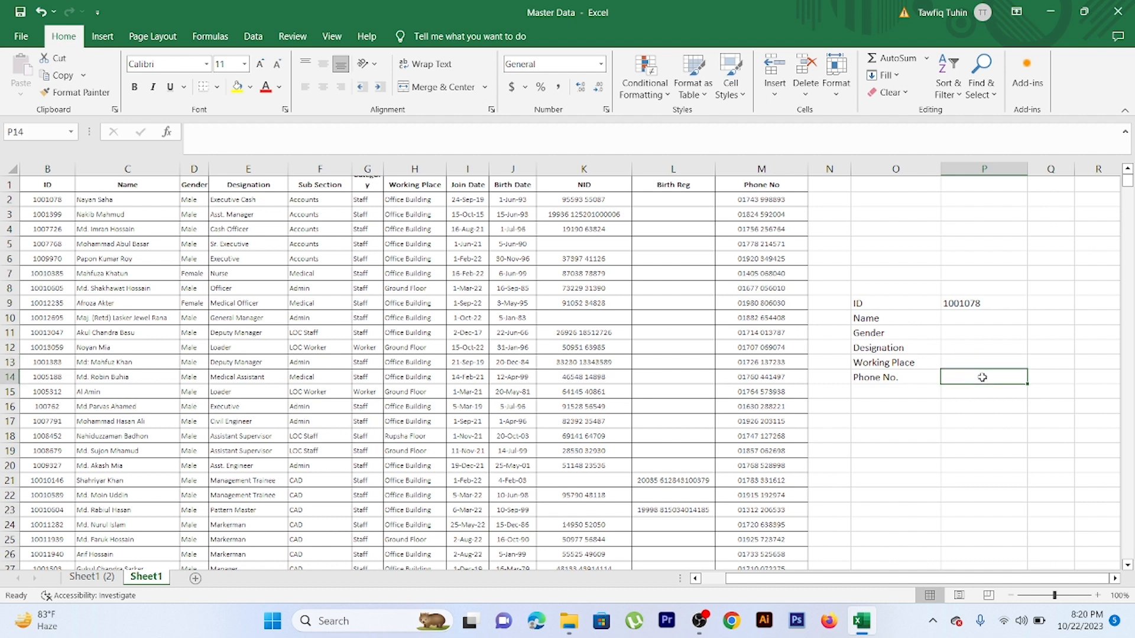
pyautogui.click(968, 303)
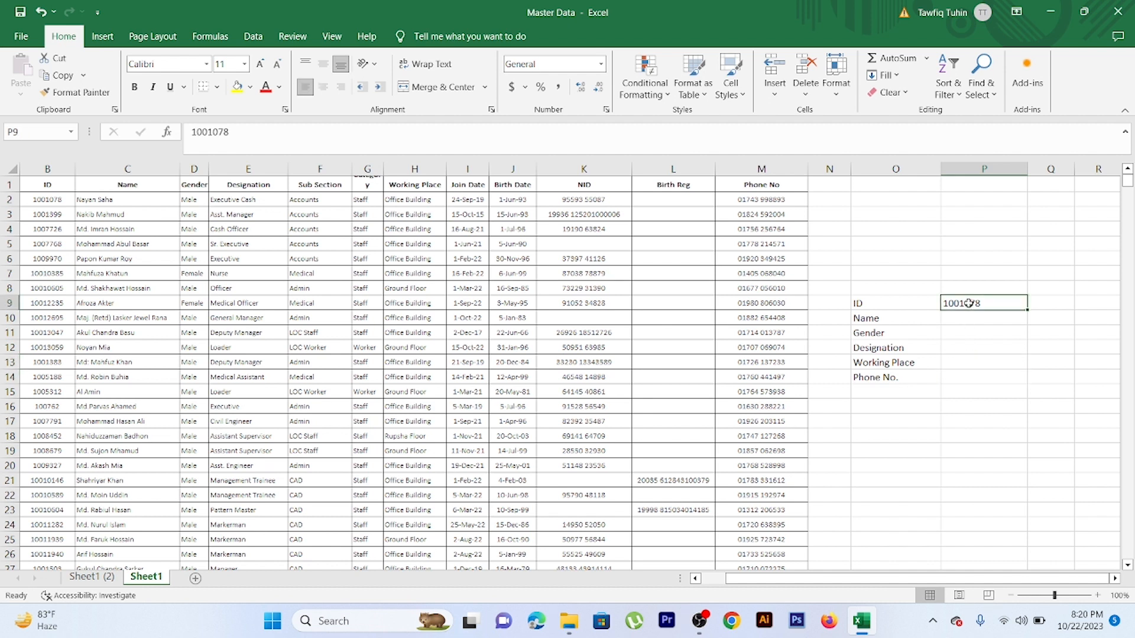
# Start a VLOOKUP formula in cell P10 beside the Name label, using P9 as the lookup value
pyautogui.click(969, 319)
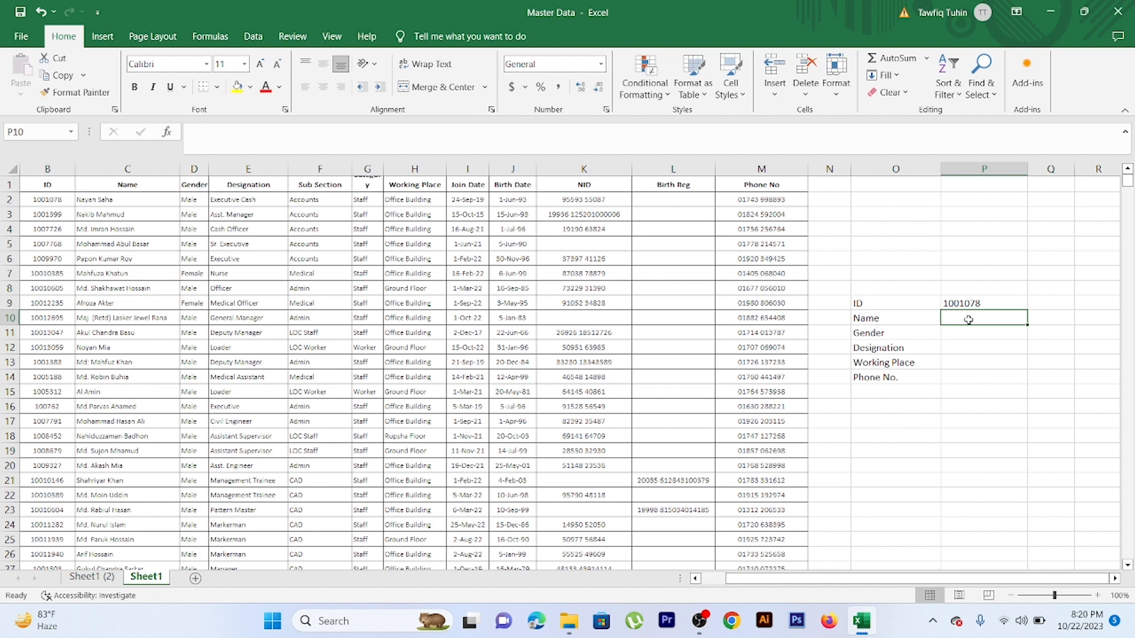
pyautogui.write('=')
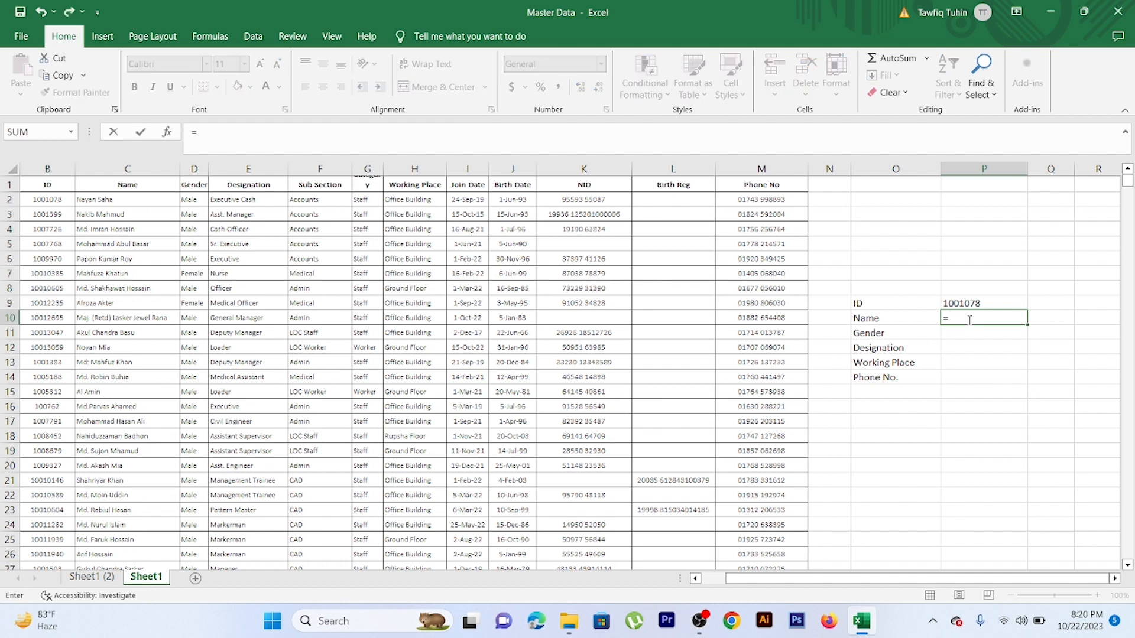
pyautogui.write('v')
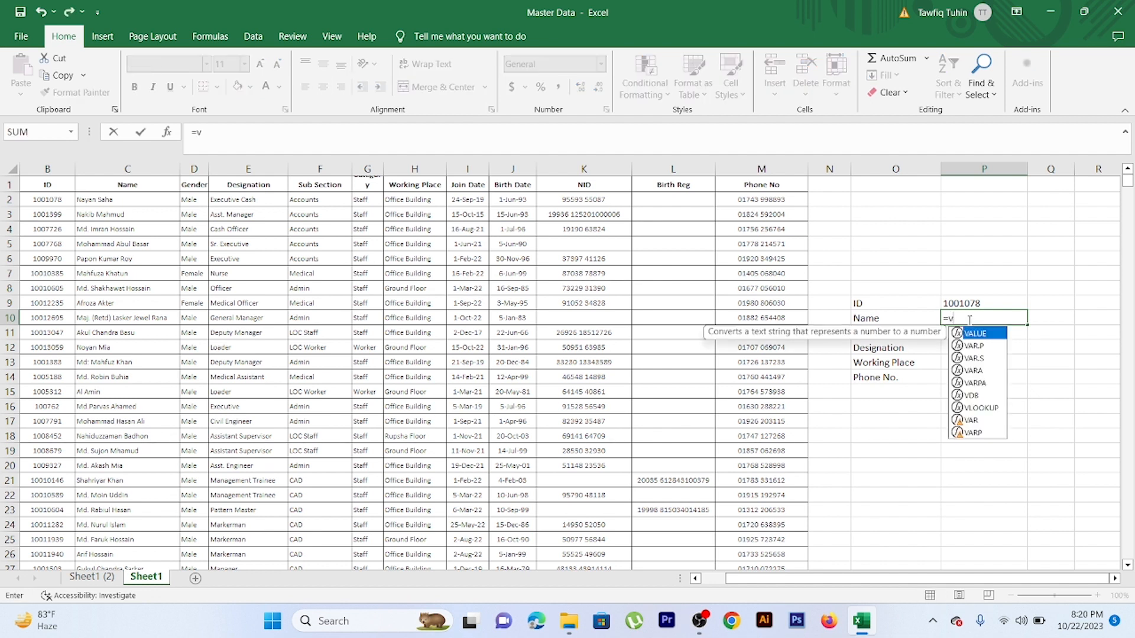
pyautogui.doubleClick(982, 408)
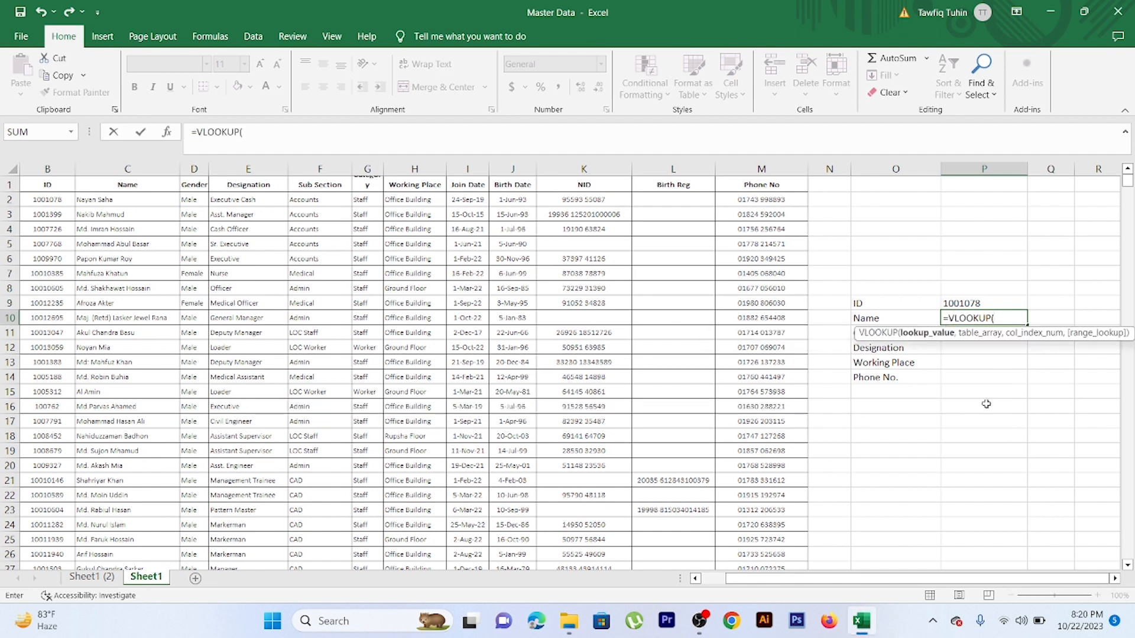
pyautogui.click(962, 304)
pyautogui.write(',')
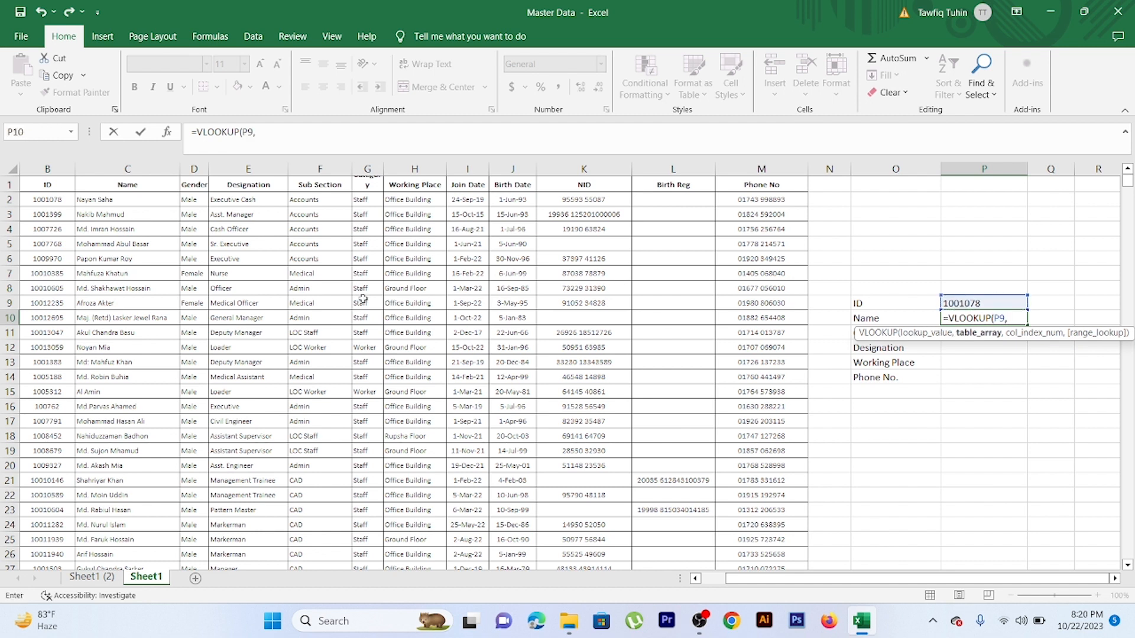
# Set the VLOOKUP table array to all employee records, B2:M4368
pyautogui.moveTo(33, 199); pyautogui.dragTo(770, 197)
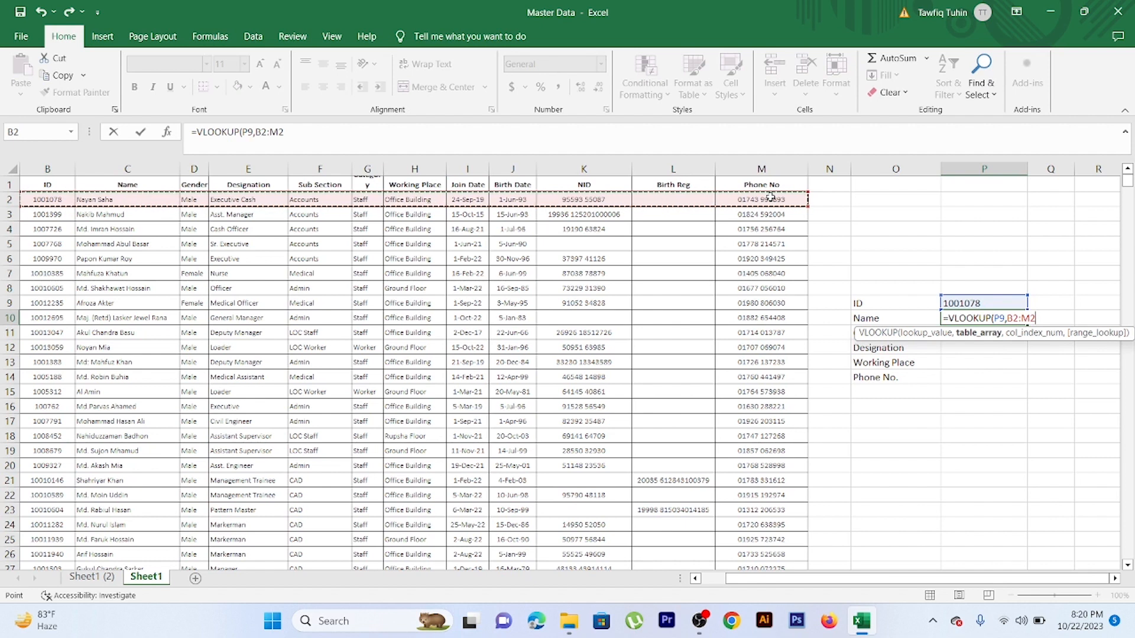
pyautogui.hotkey('ctrl', 'shift', 'Down')
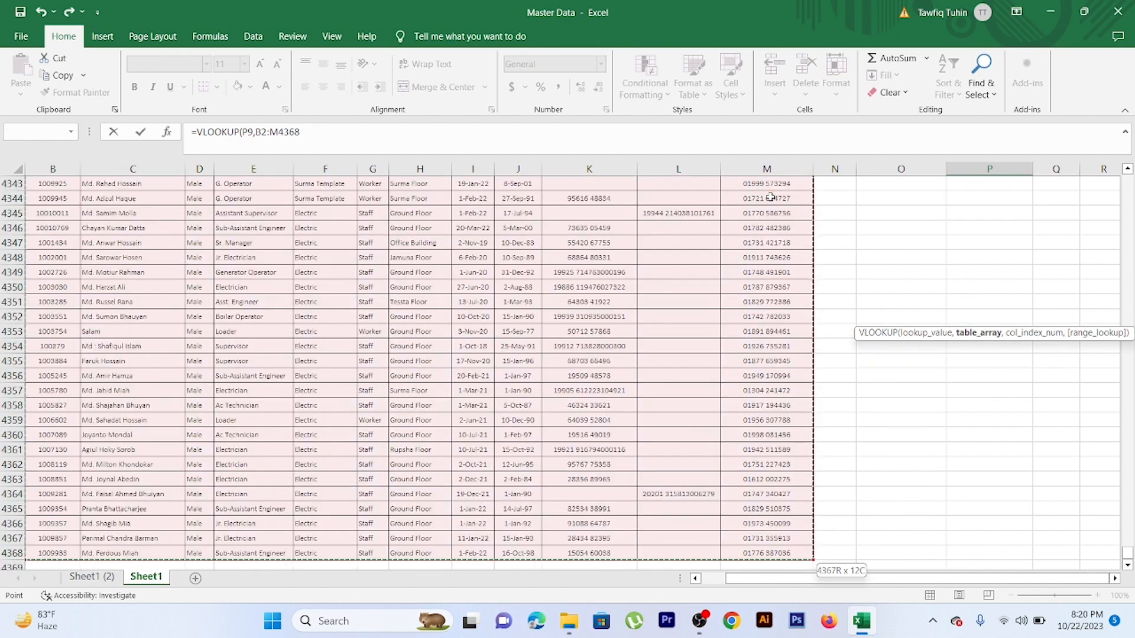
pyautogui.write(',')
pyautogui.moveTo(1128, 559); pyautogui.dragTo(1125, 168)
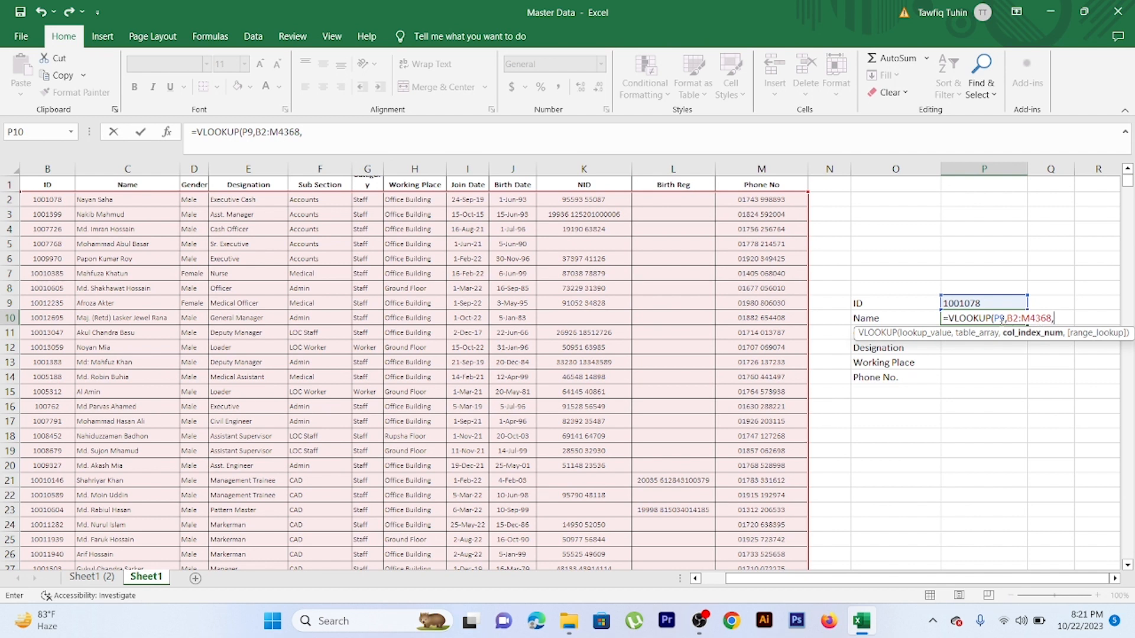
# Complete the Name lookup with column index 2 and range lookup 0 for an exact match, as =VLOOKUP(P9,B2:M4368,2,0)
pyautogui.write('2')
pyautogui.write(',0')
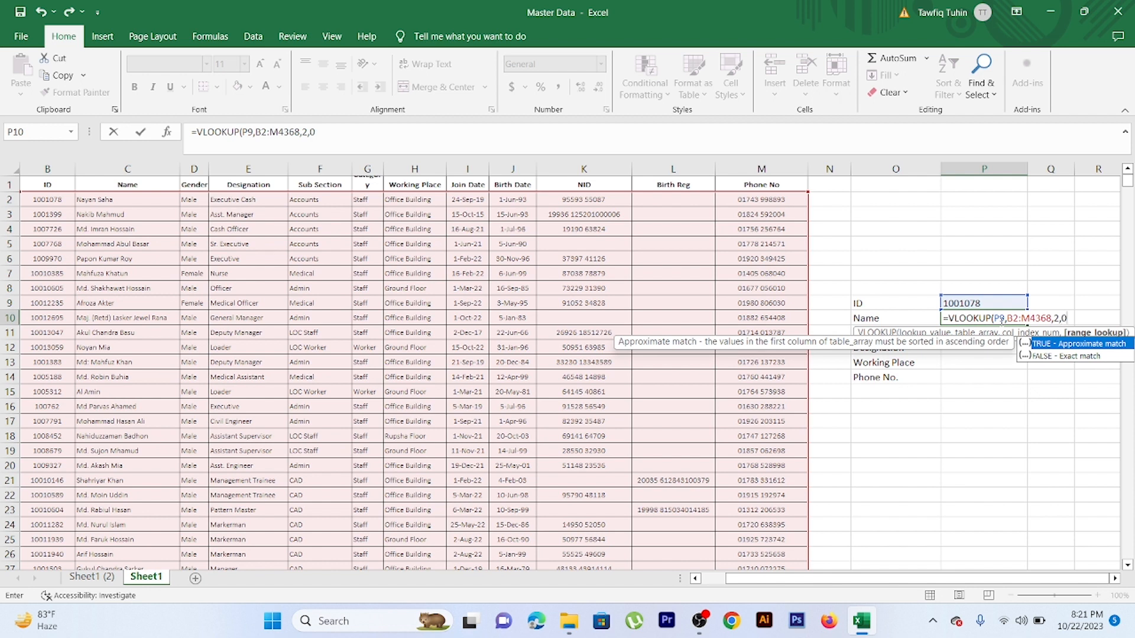
pyautogui.write(')')
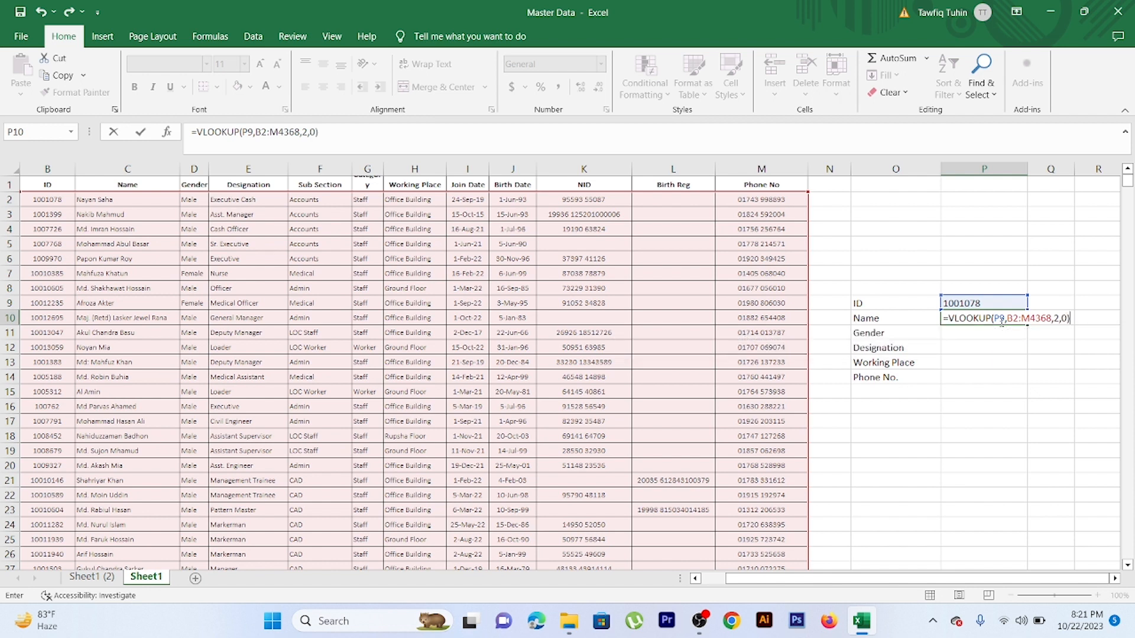
pyautogui.press('Return')
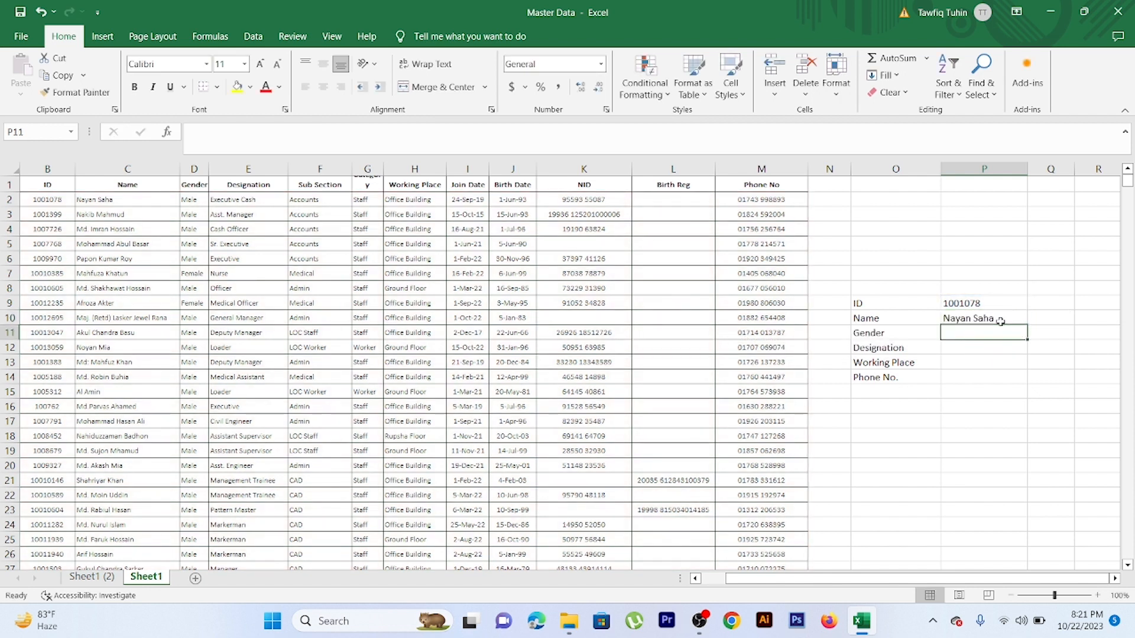
# Start a VLOOKUP formula in cell P11 beside the Gender label, using P9 as the lookup value
pyautogui.click(999, 318)
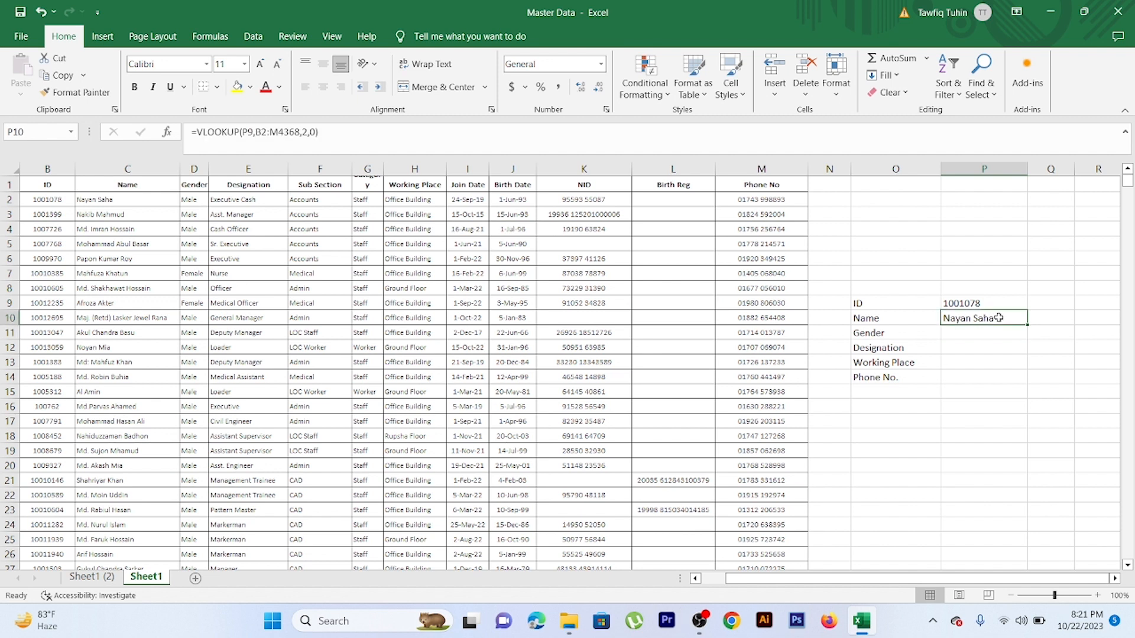
pyautogui.click(977, 334)
pyautogui.click(979, 321)
pyautogui.click(979, 333)
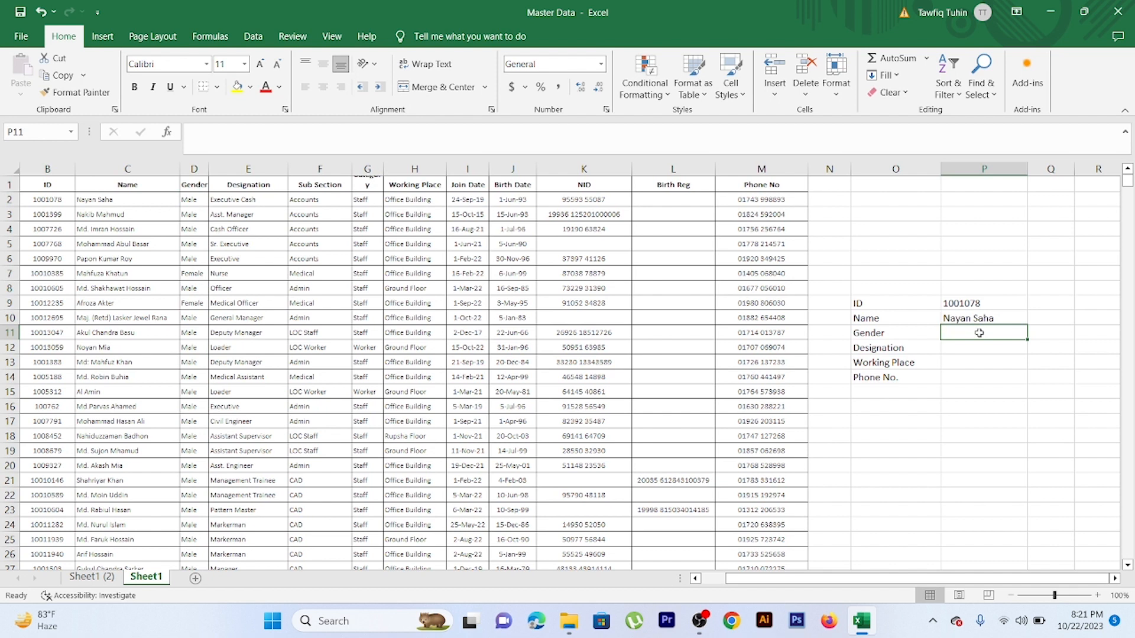
pyautogui.write('=')
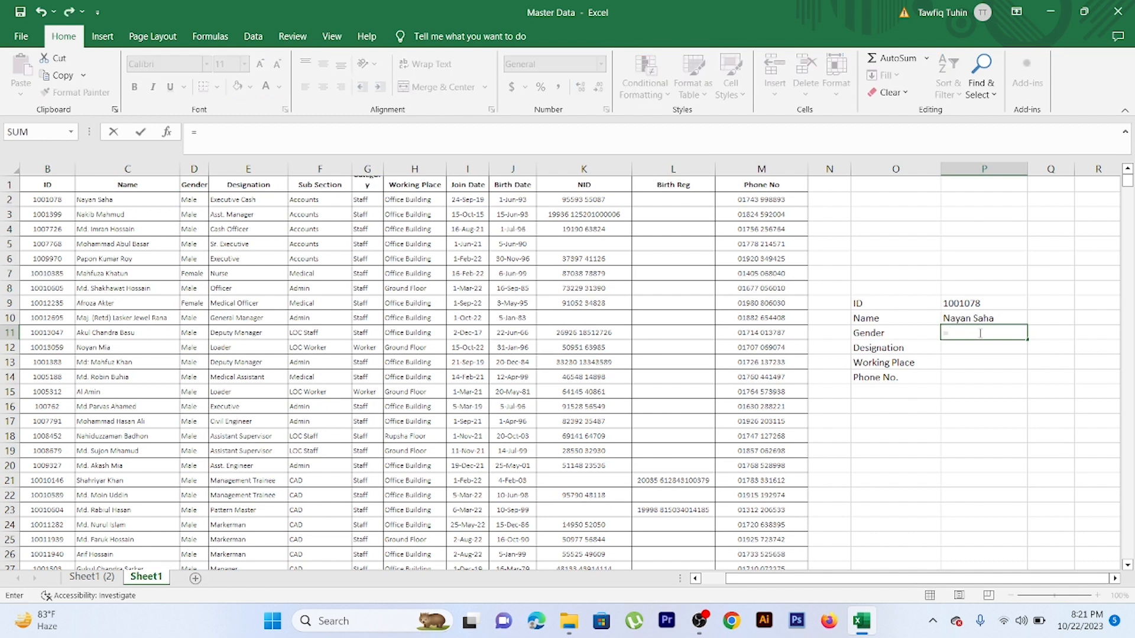
pyautogui.write('v')
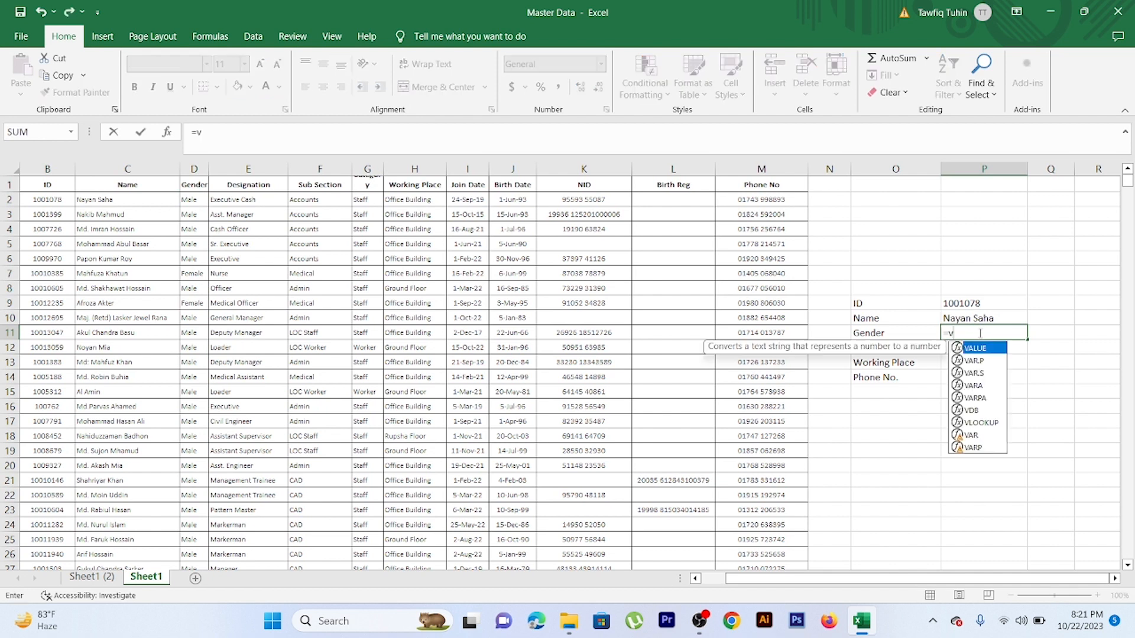
pyautogui.doubleClick(981, 423)
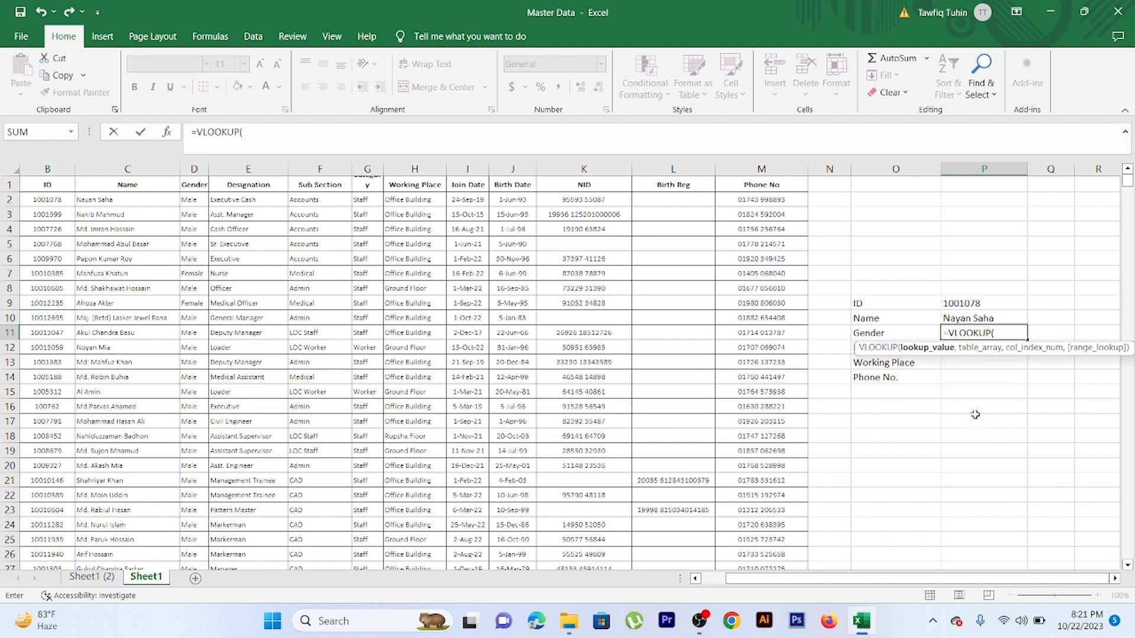
pyautogui.click(1004, 305)
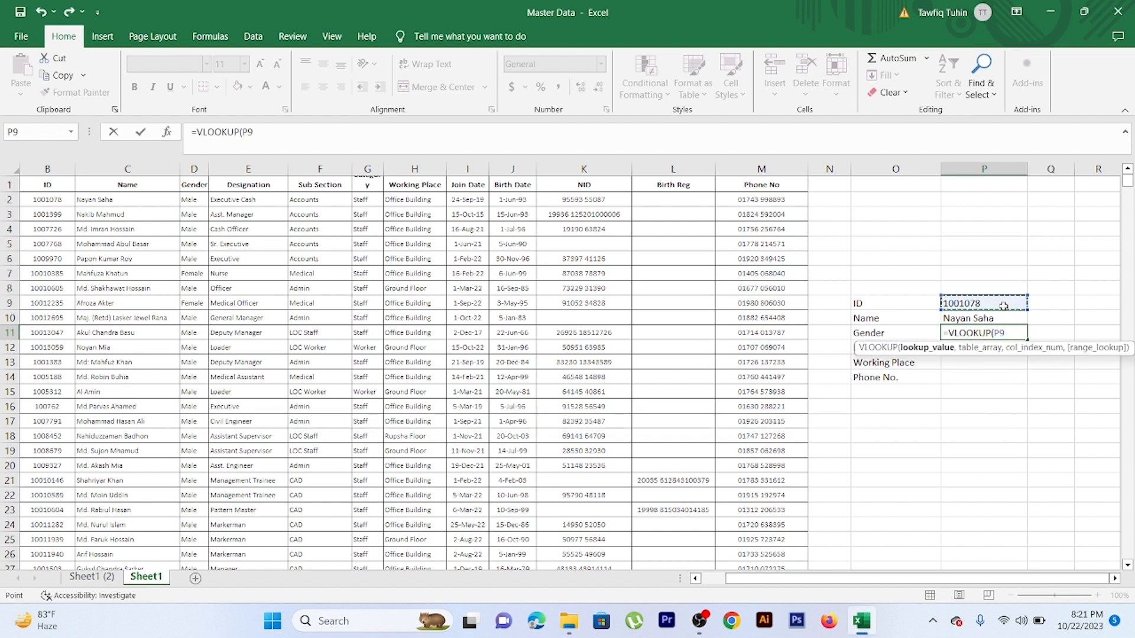
pyautogui.write(',')
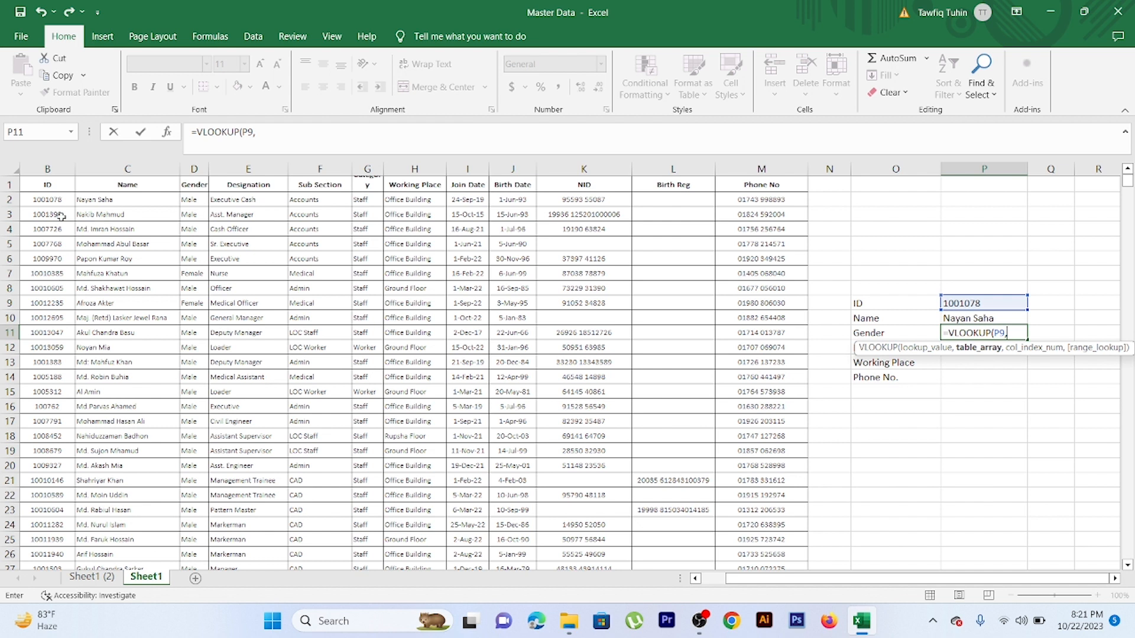
# Complete the Gender lookup with table array B2:M4368, column index 3 and range lookup 0, as =VLOOKUP(P9,B2:M4368,3,0)
pyautogui.moveTo(53, 204); pyautogui.dragTo(797, 203)
pyautogui.hotkey('ctrl', 'shift', 'Down')
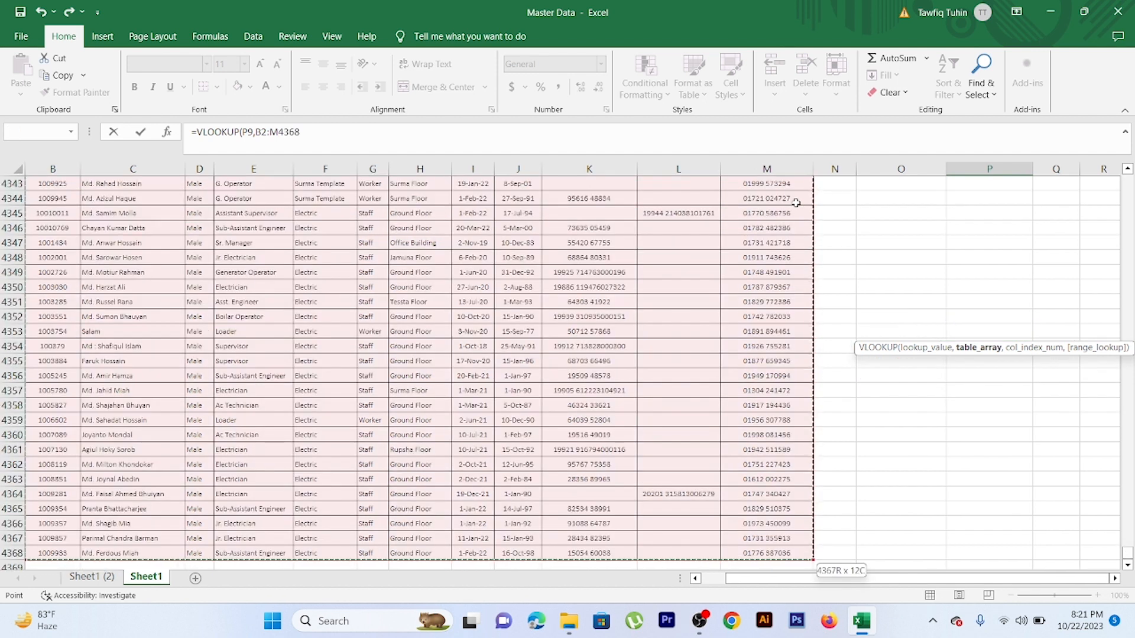
pyautogui.write(',')
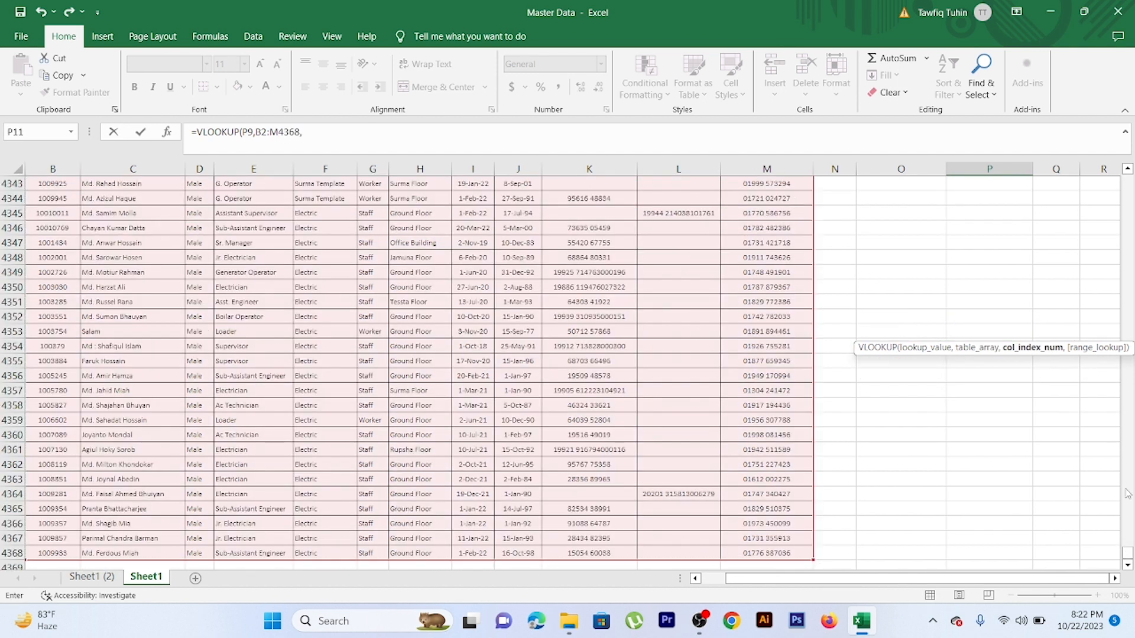
pyautogui.moveTo(1129, 556); pyautogui.dragTo(1129, 177)
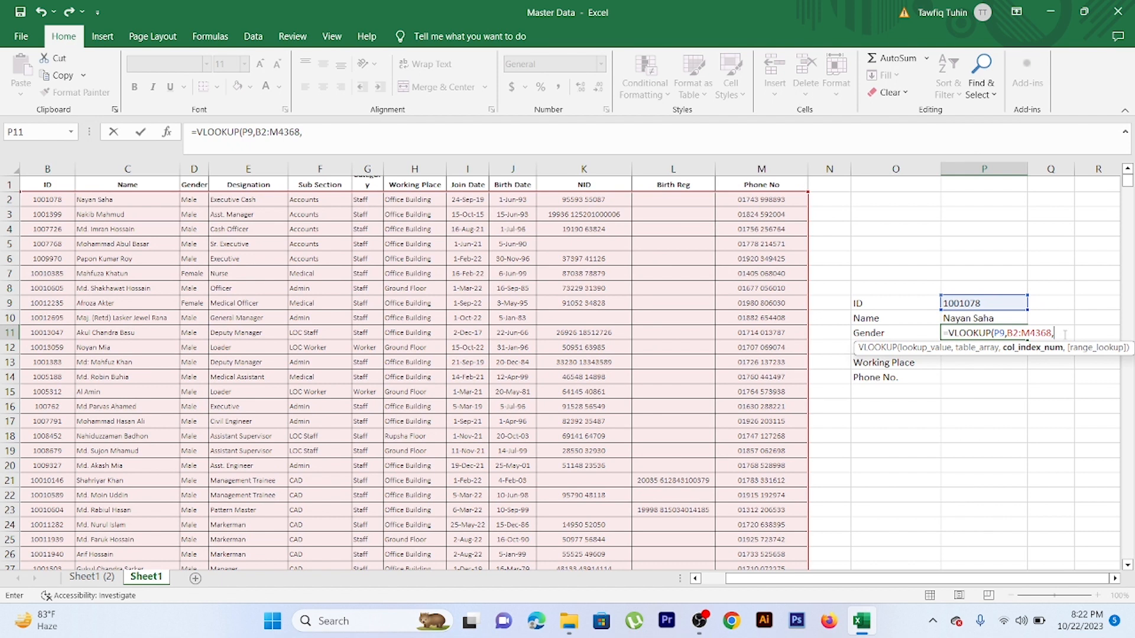
pyautogui.write('3')
pyautogui.write(',0')
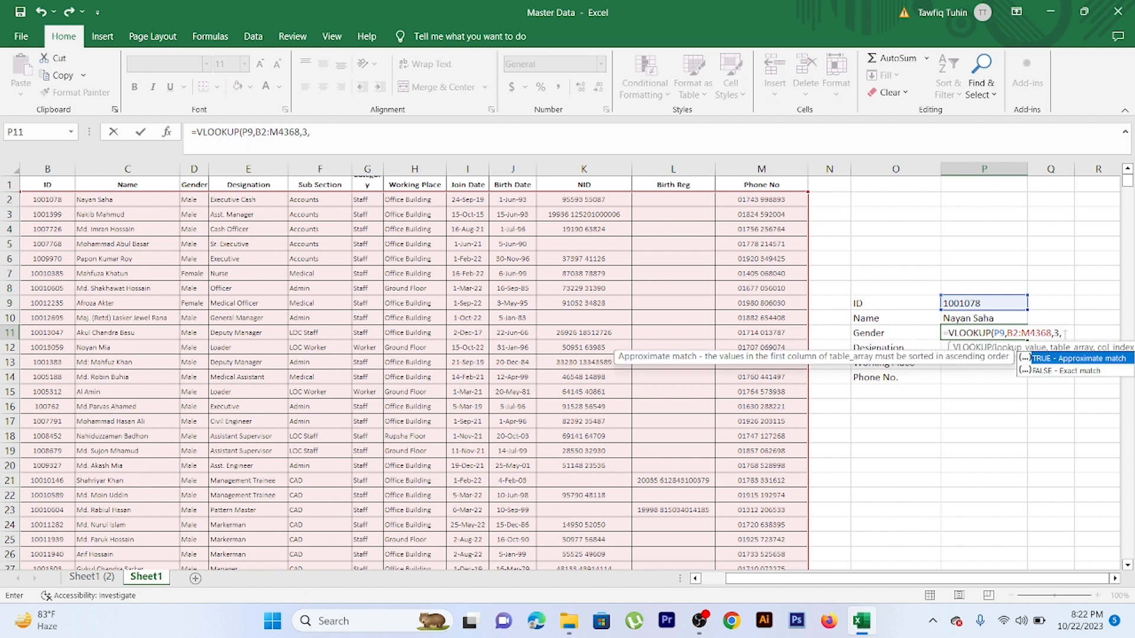
pyautogui.write(')')
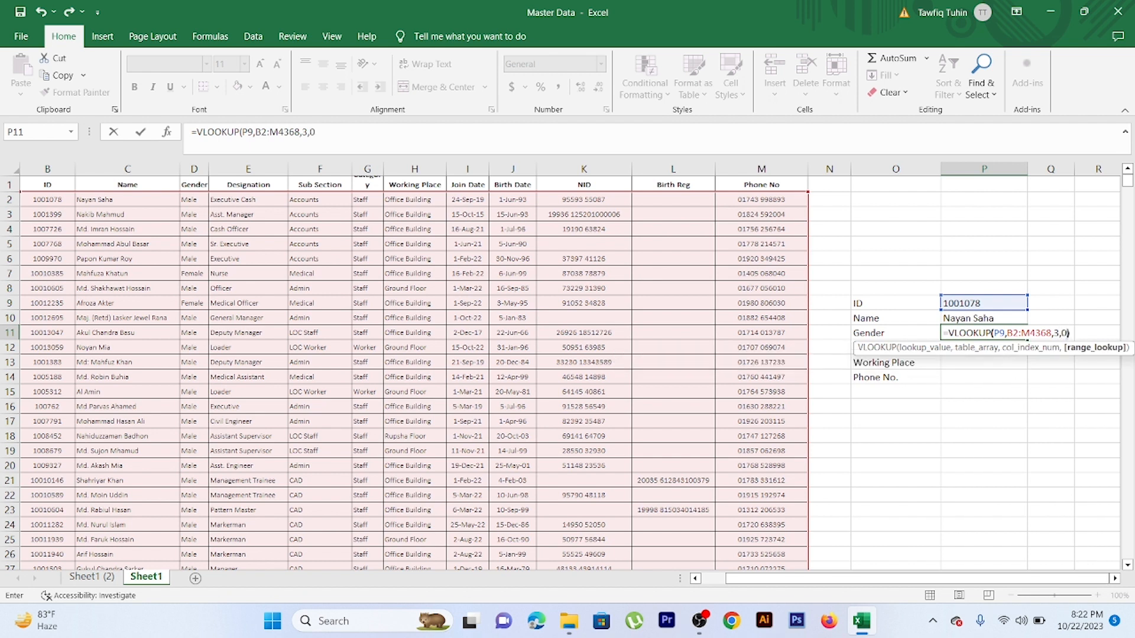
pyautogui.press('Return')
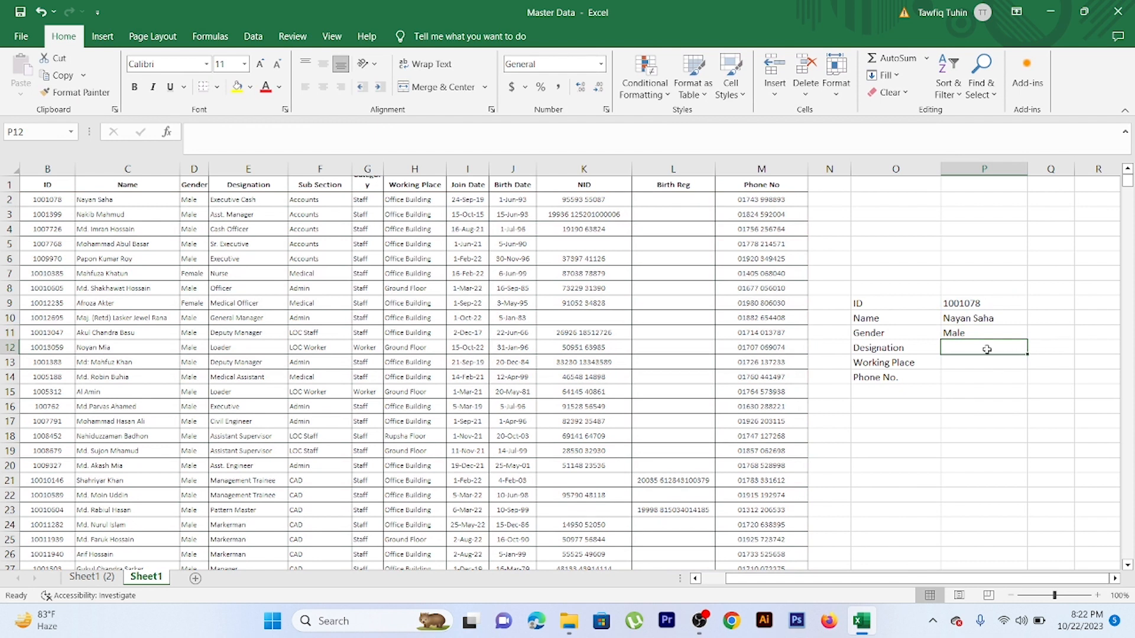
# Start a VLOOKUP formula in cell P12 beside the Designation label, using P9 as the lookup value
pyautogui.write('=')
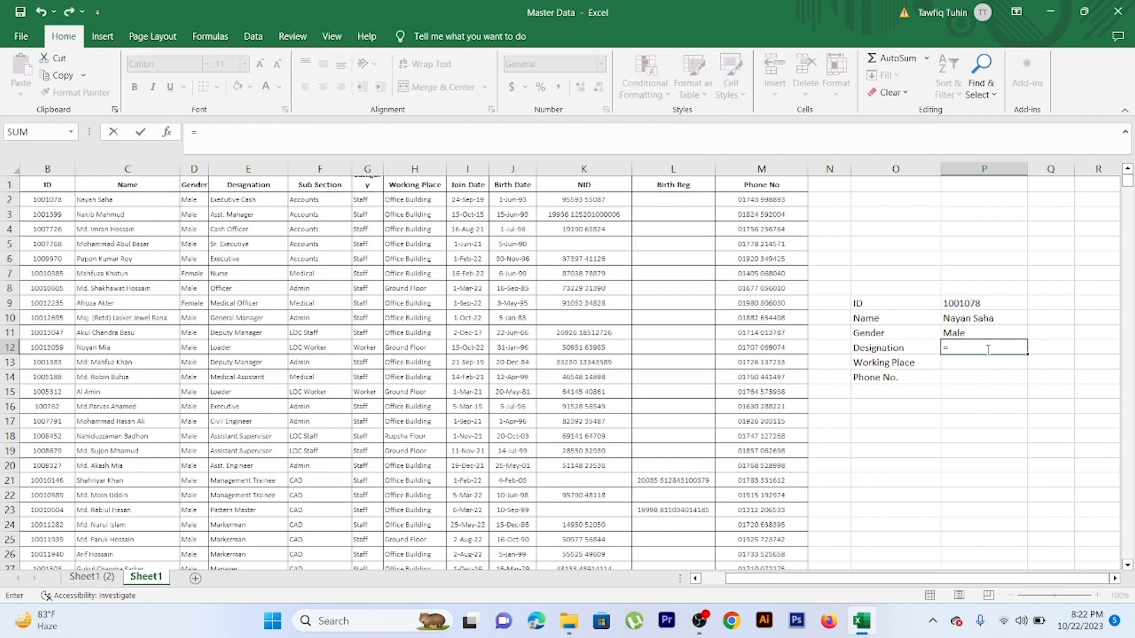
pyautogui.write('v')
pyautogui.doubleClick(983, 437)
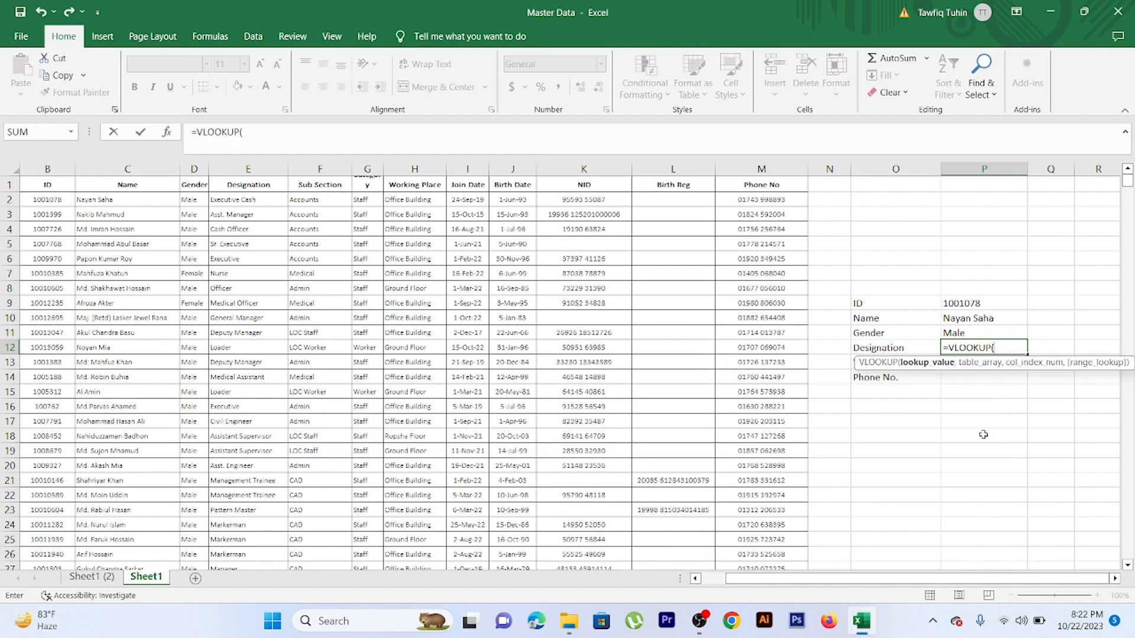
pyautogui.click(973, 305)
pyautogui.write(',')
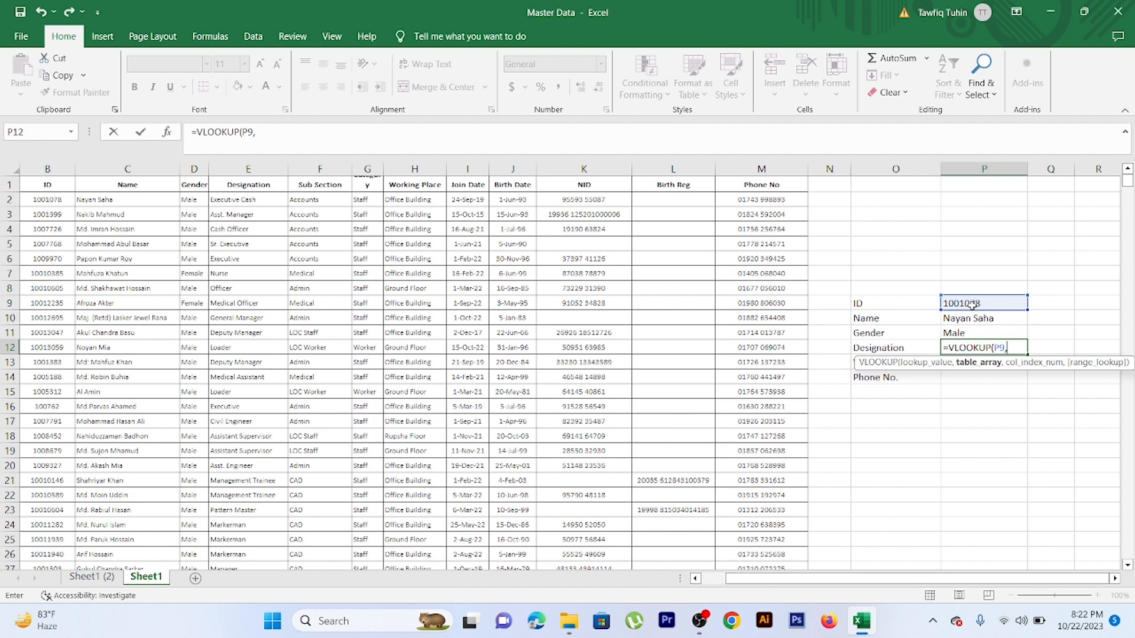
# Complete the Designation lookup with table array B2:M4368, column index 4 and range lookup 0, as =VLOOKUP(P9,B2:M4368,4,0)
pyautogui.moveTo(59, 199); pyautogui.dragTo(773, 197)
pyautogui.hotkey('ctrl', 'shift', 'Down')
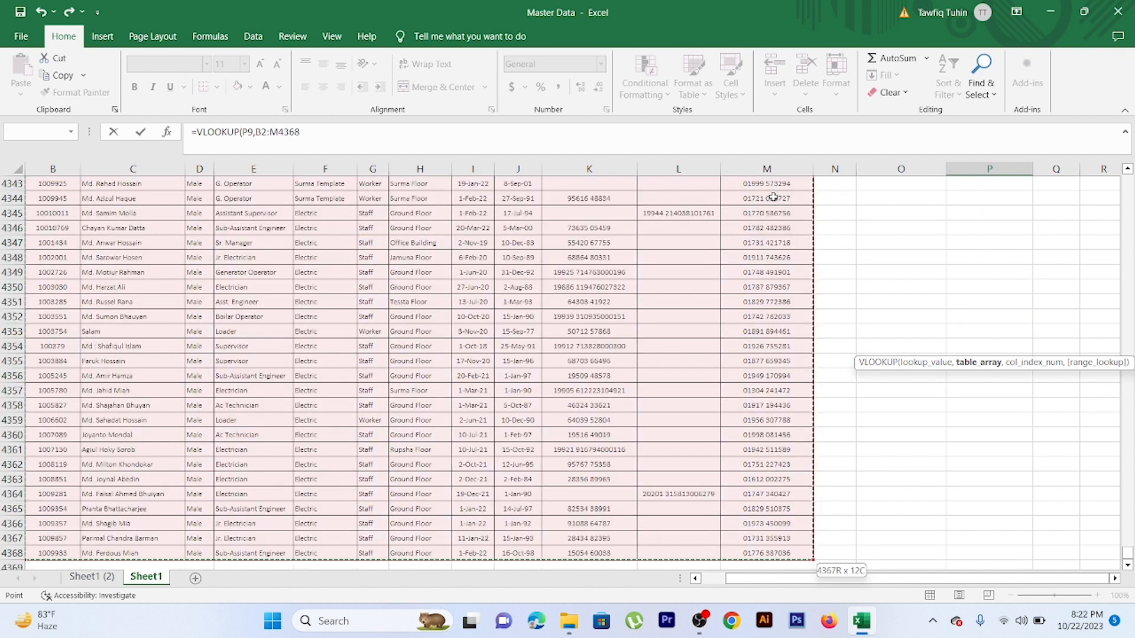
pyautogui.write(',')
pyautogui.moveTo(1126, 553); pyautogui.dragTo(1128, 158)
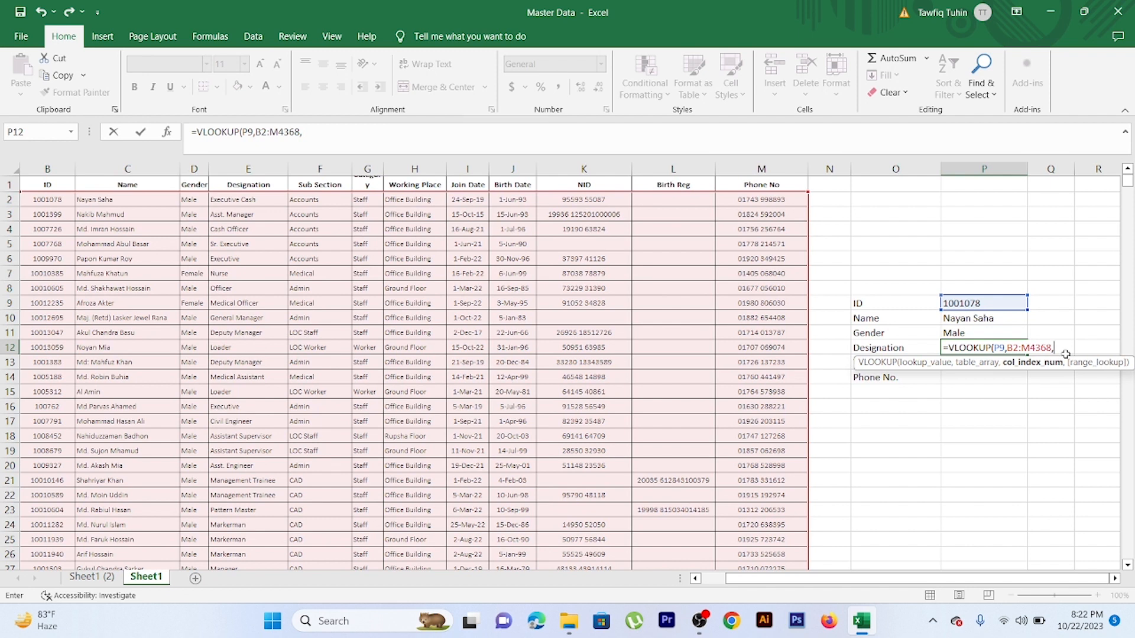
pyautogui.write('4,')
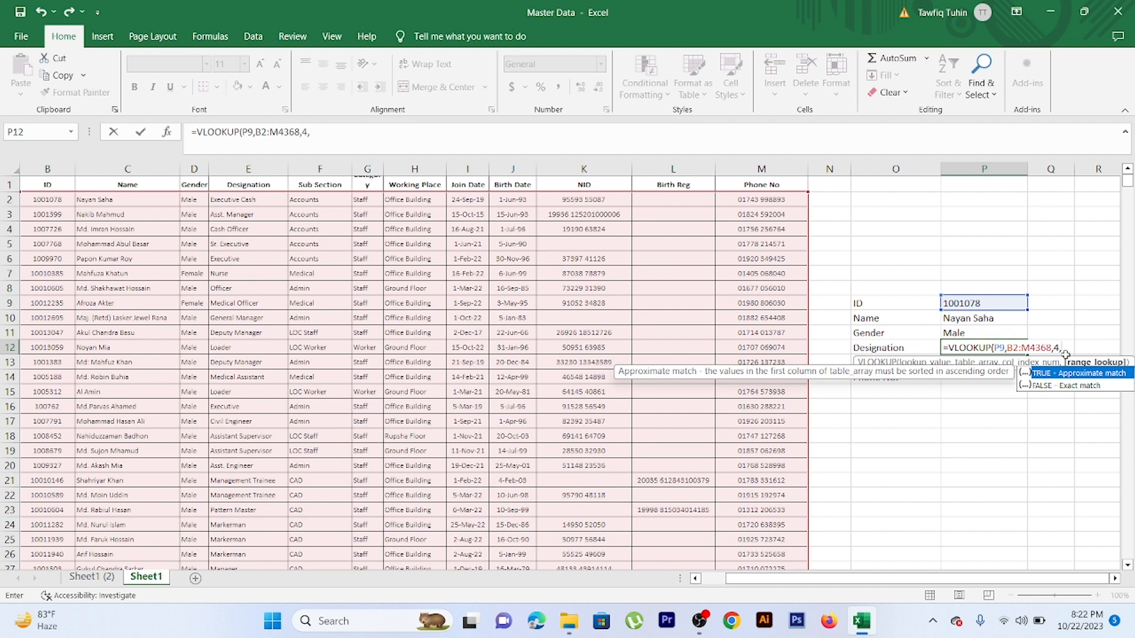
pyautogui.write('0)')
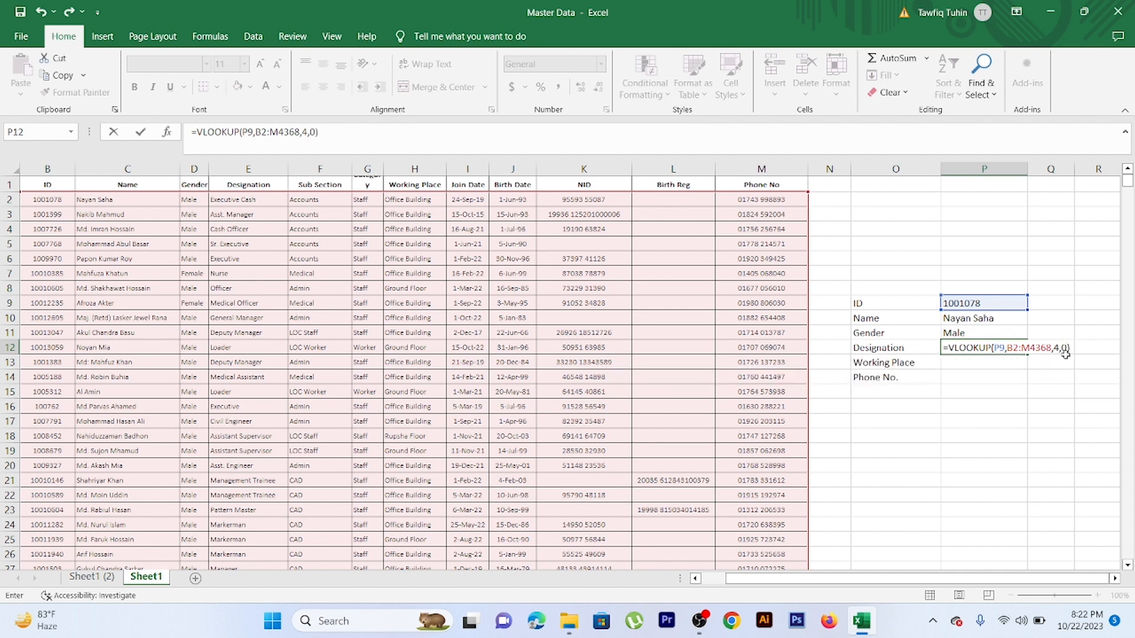
pyautogui.press('Return')
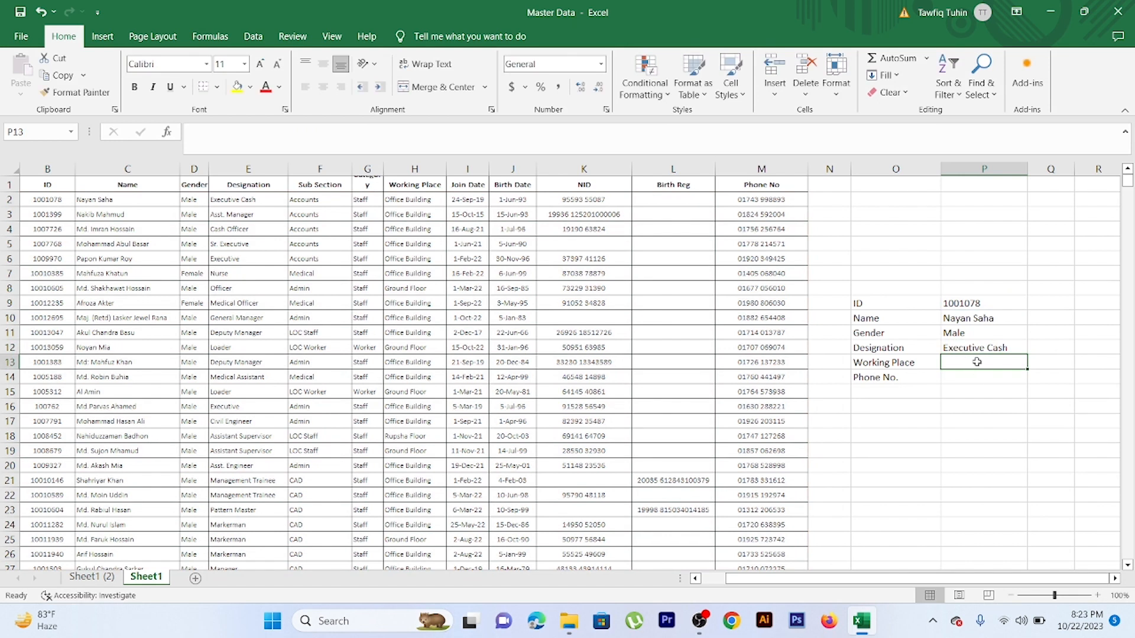
# Start a VLOOKUP formula in cell P13 beside the Working Place label, using P9 as the lookup value
pyautogui.write('=')
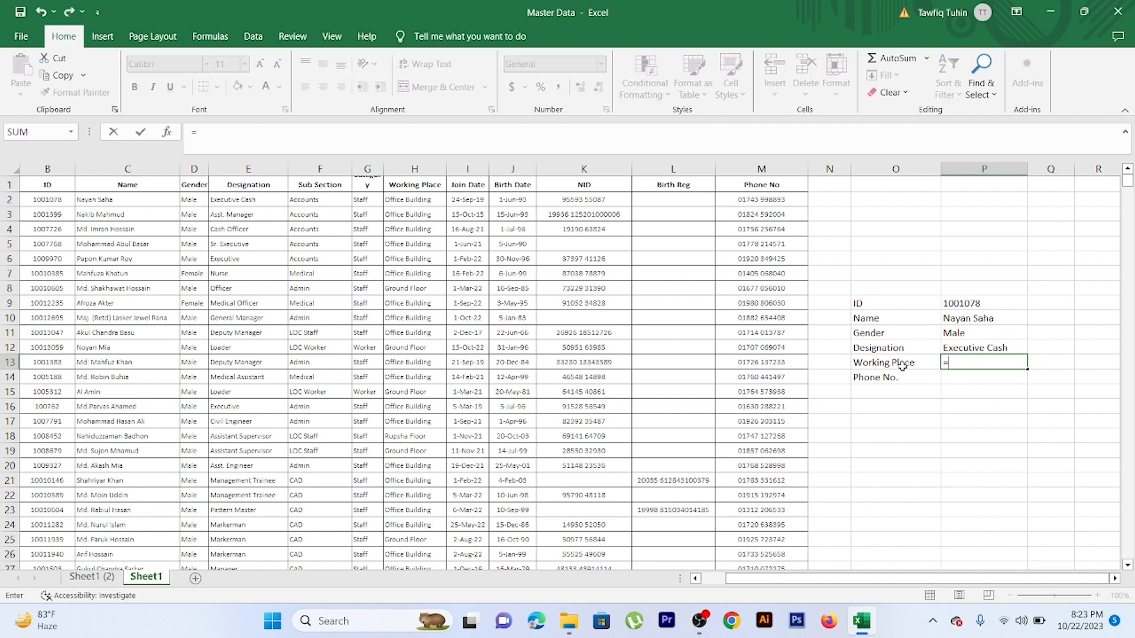
pyautogui.write('v')
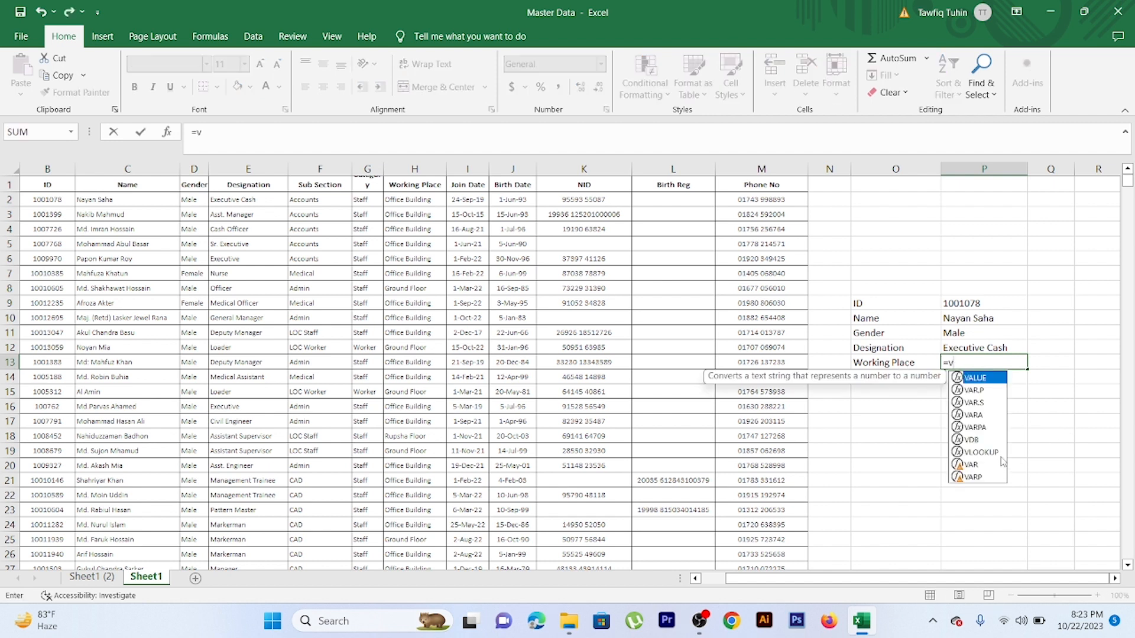
pyautogui.doubleClick(999, 453)
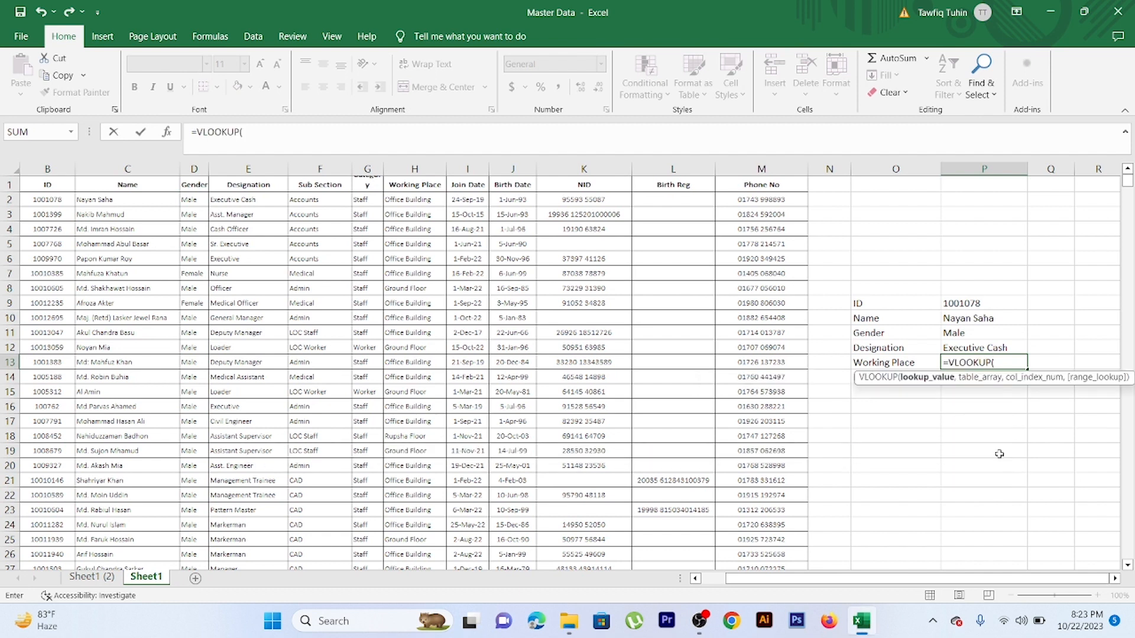
pyautogui.click(974, 303)
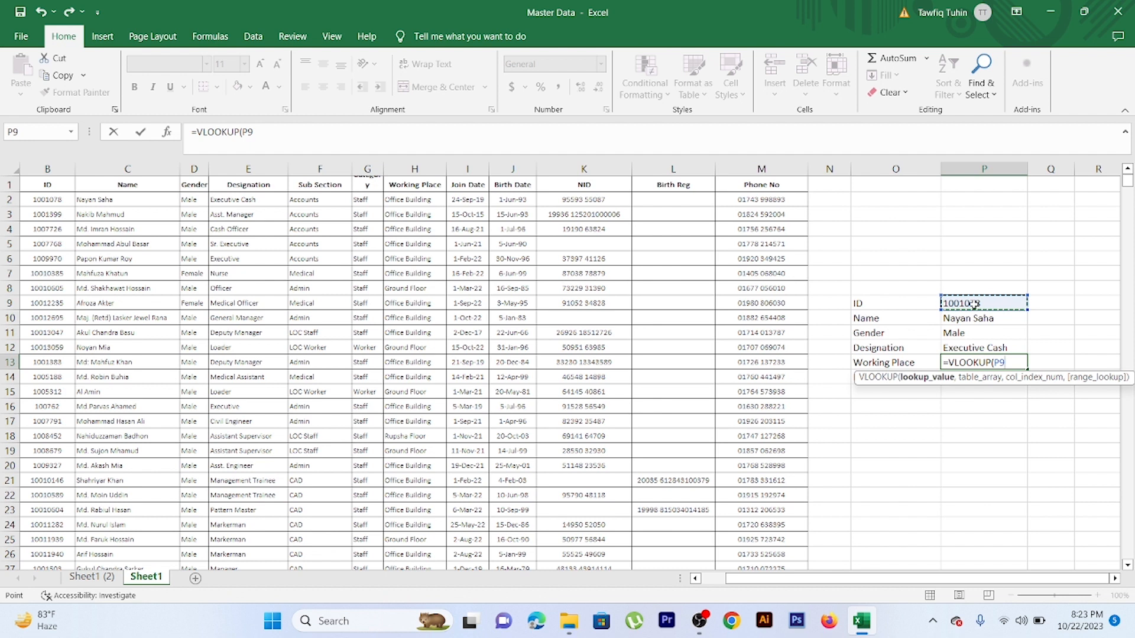
pyautogui.write(',')
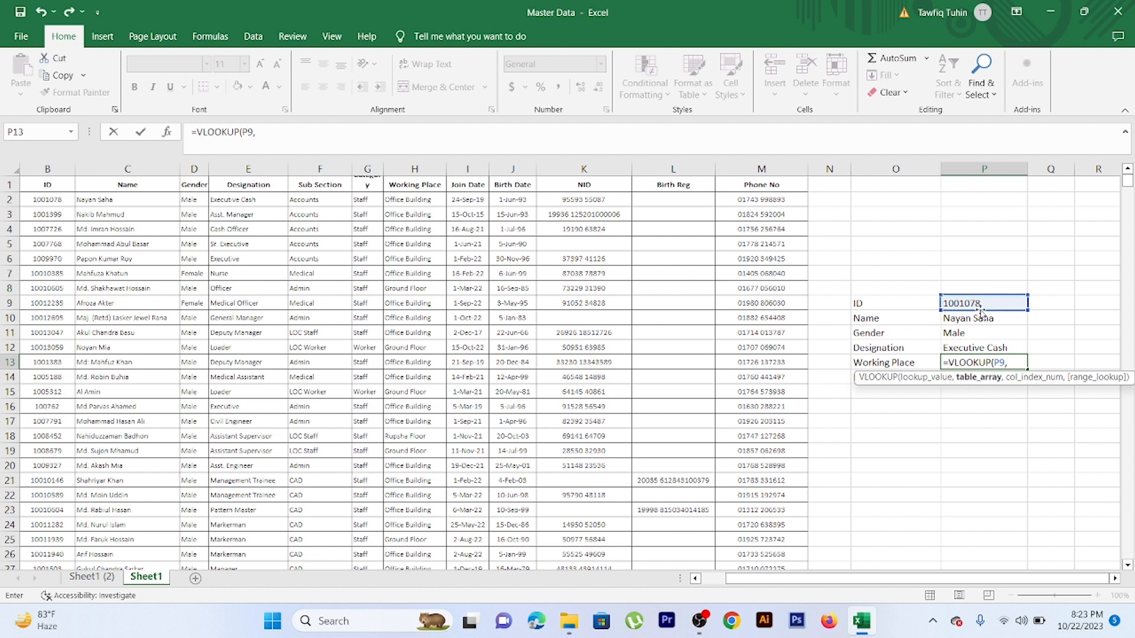
# Complete the Working Place lookup with table array B2:M4368, column index 7 and range lookup 0, as =VLOOKUP(P9,B2:M4368,7,0)
pyautogui.click(61, 197)
pyautogui.moveTo(61, 197); pyautogui.dragTo(783, 206)
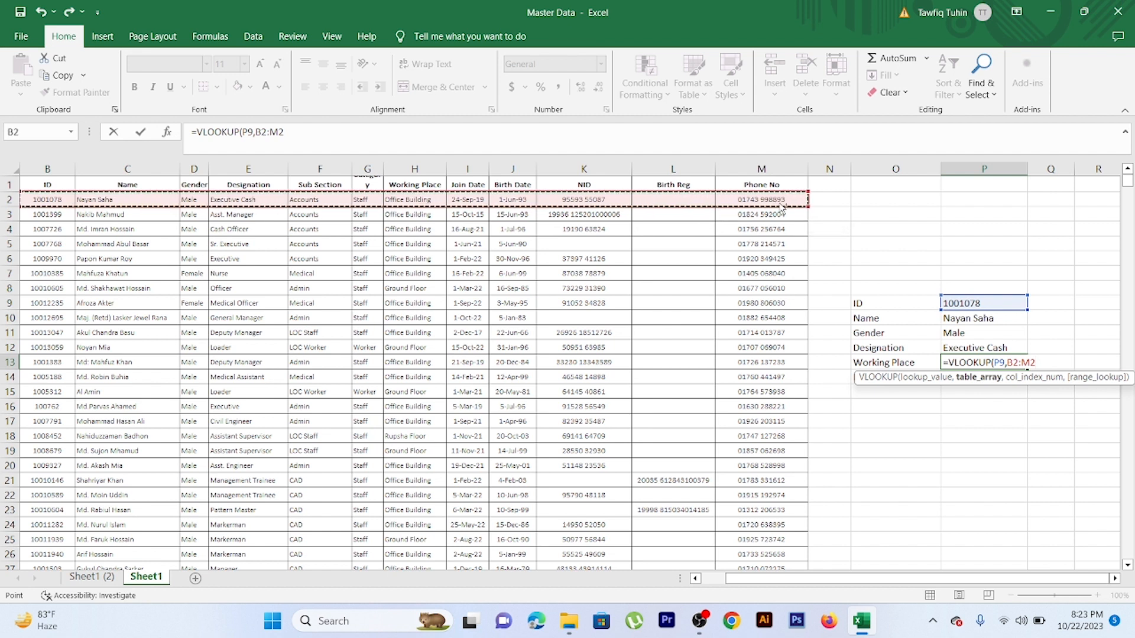
pyautogui.hotkey('ctrl', 'shift', 'Down')
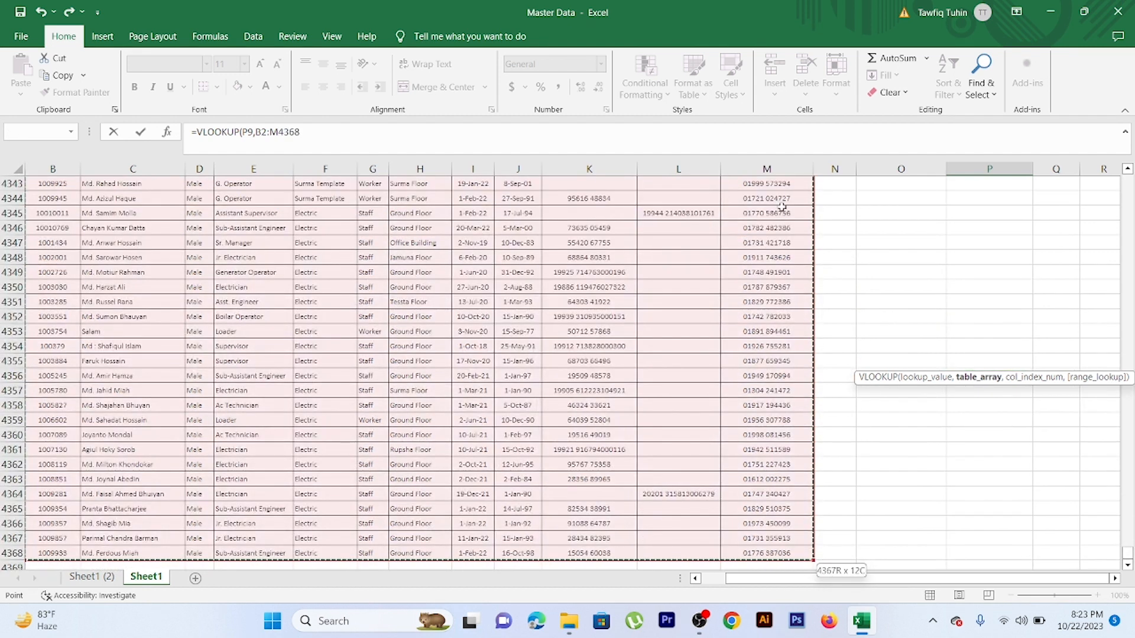
pyautogui.write(',')
pyautogui.moveTo(1129, 554); pyautogui.dragTo(1131, 167)
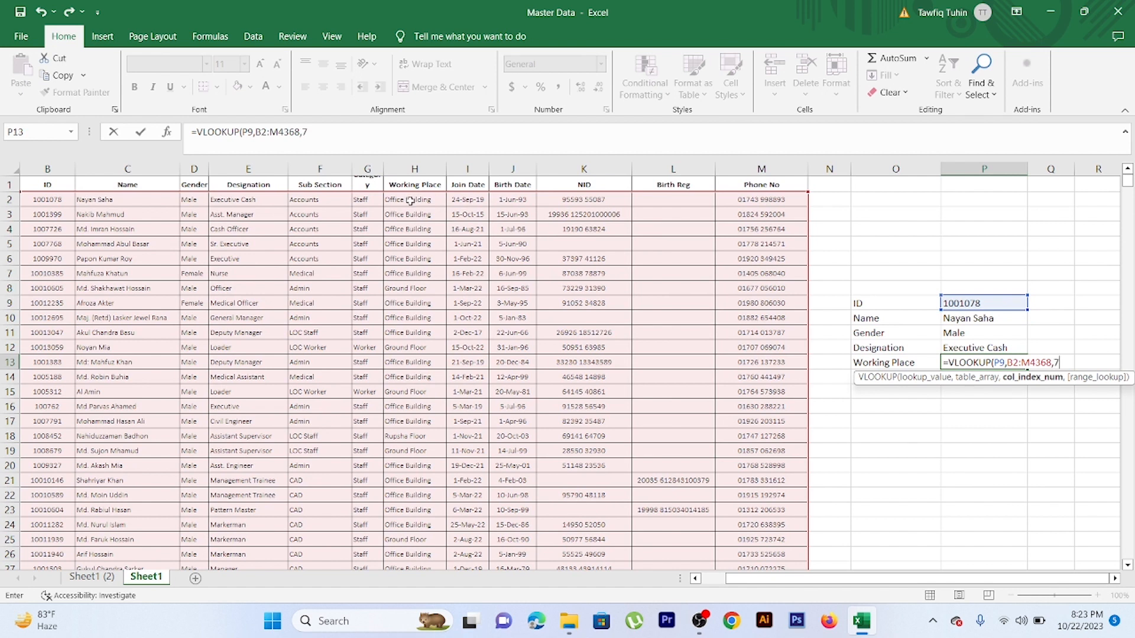
pyautogui.write(',0')
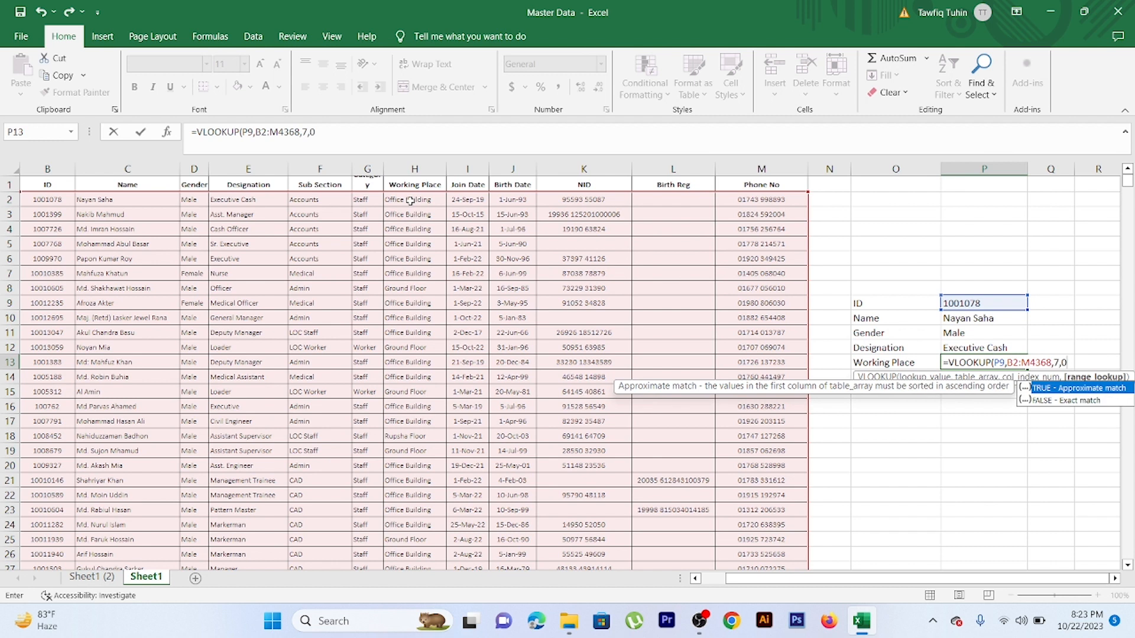
pyautogui.write(')')
pyautogui.press('Return')
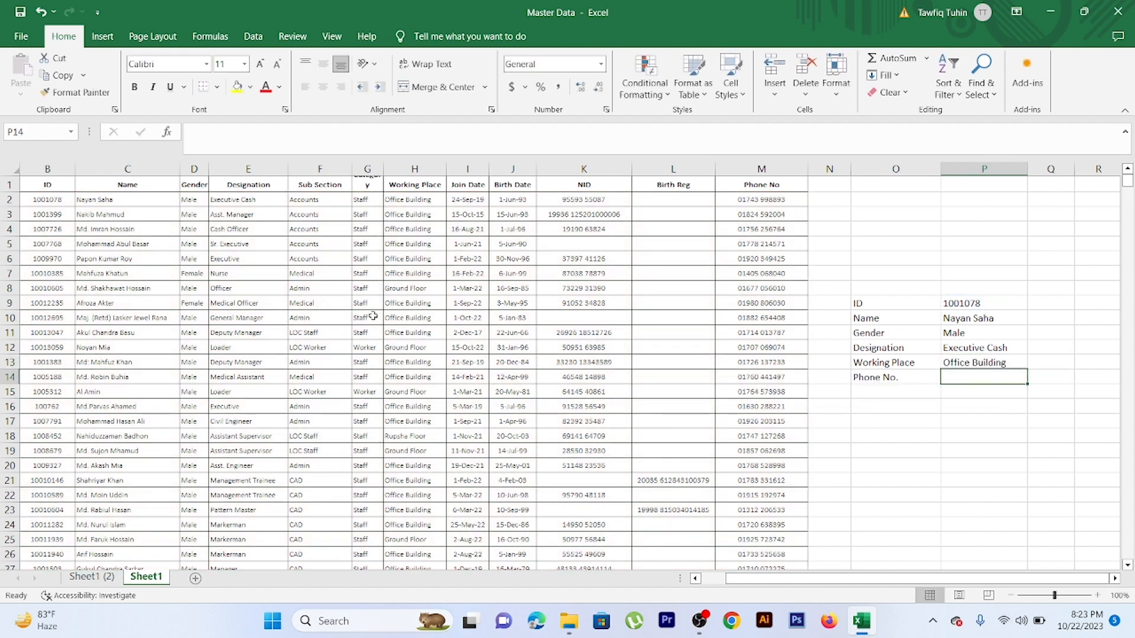
# Start a VLOOKUP formula in cell P14 beside the Phone No. label, using P9 as the lookup value
pyautogui.write('=')
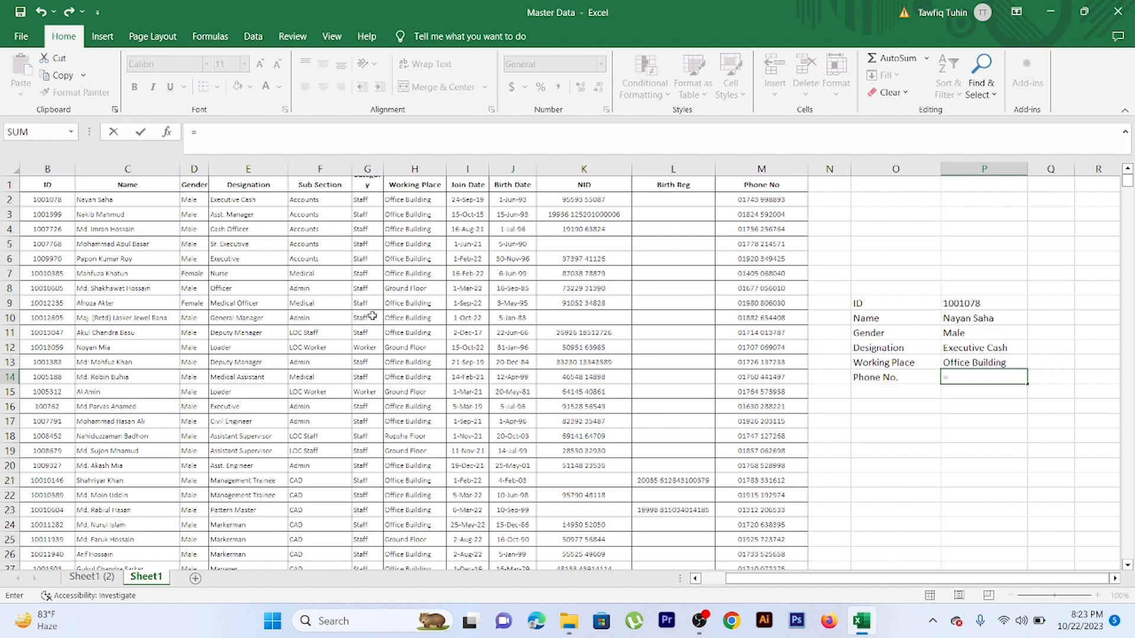
pyautogui.write('v')
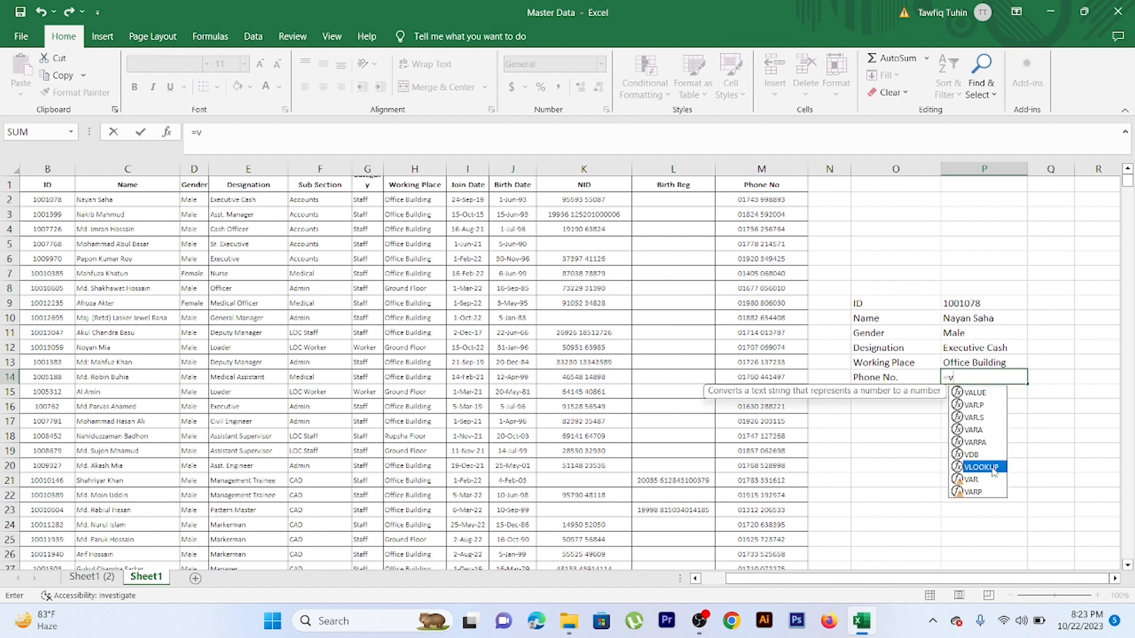
pyautogui.doubleClick(981, 467)
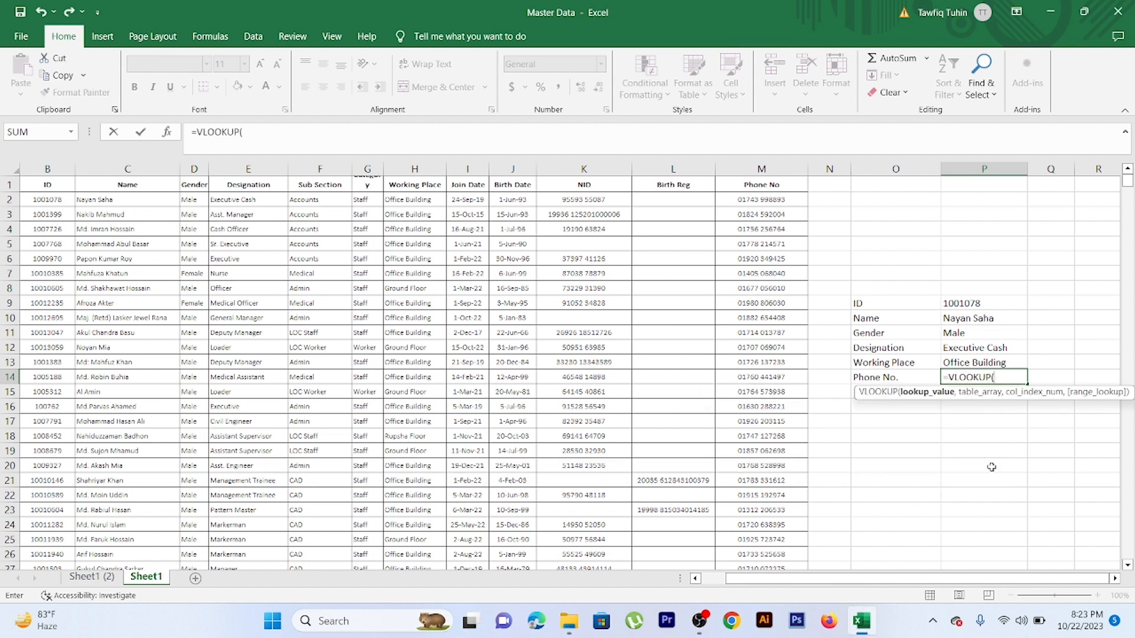
pyautogui.click(977, 303)
pyautogui.write(',')
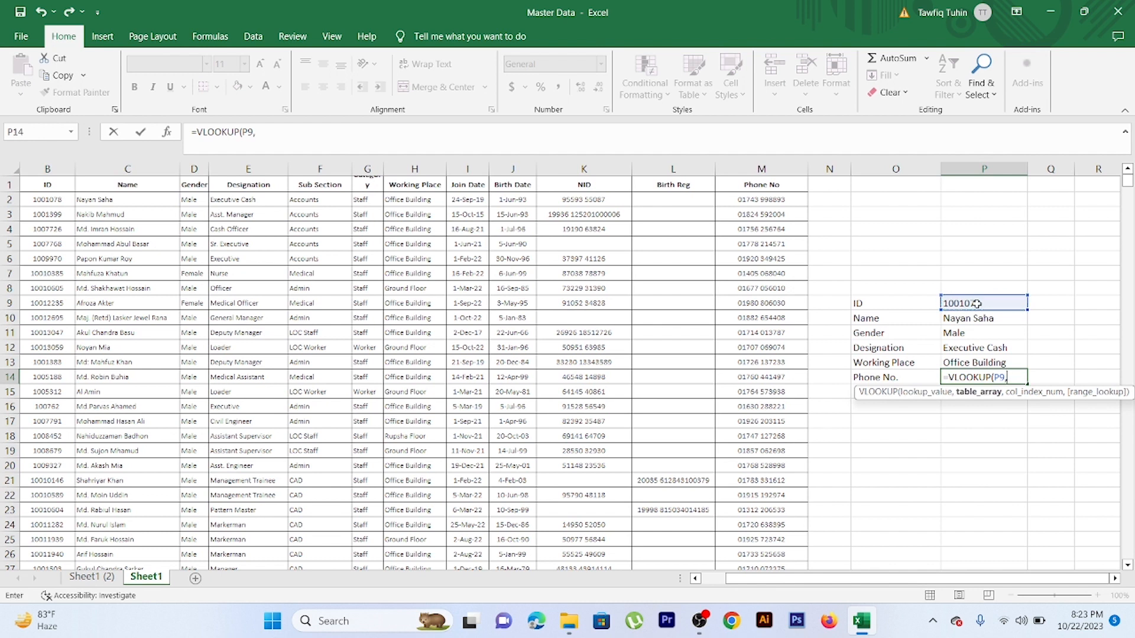
# Complete the Phone No. lookup with table array B2:M4368, column index 12 and range lookup 0, as =VLOOKUP(P9,B2:M4368,12,0)
pyautogui.moveTo(48, 199); pyautogui.dragTo(764, 200)
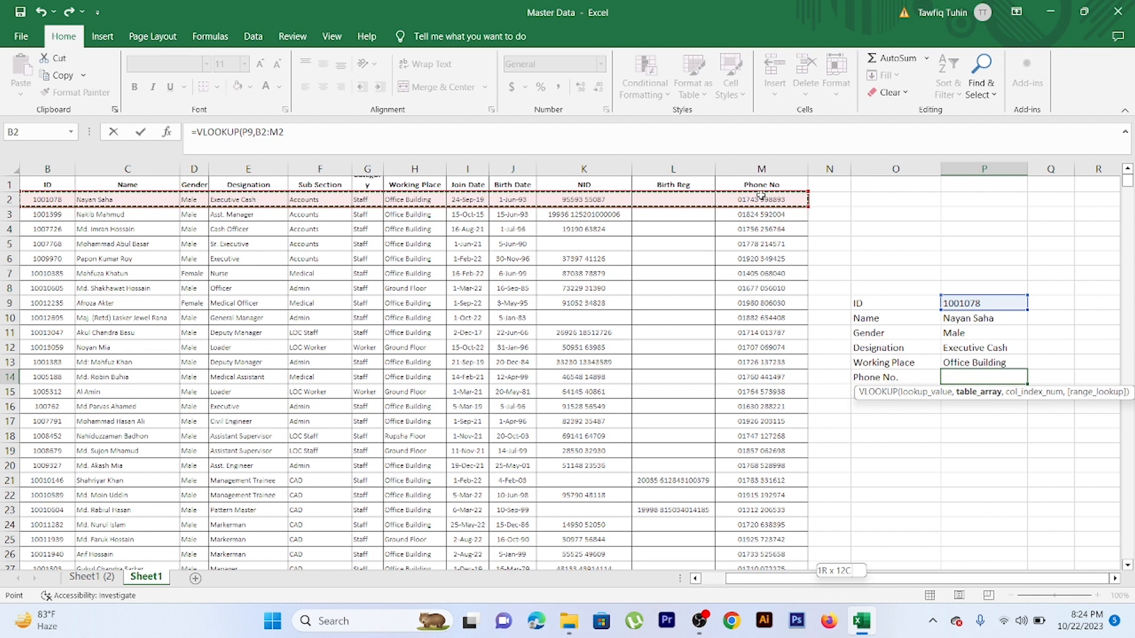
pyautogui.hotkey('ctrl', 'shift', 'Down')
pyautogui.write(',')
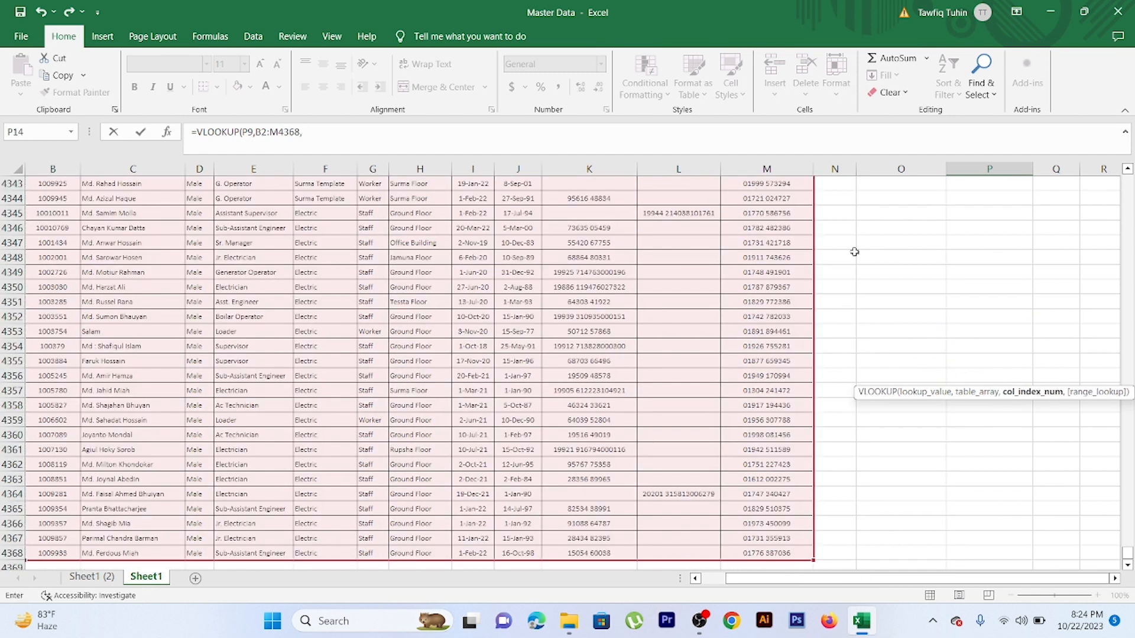
pyautogui.moveTo(1128, 555); pyautogui.dragTo(1128, 171)
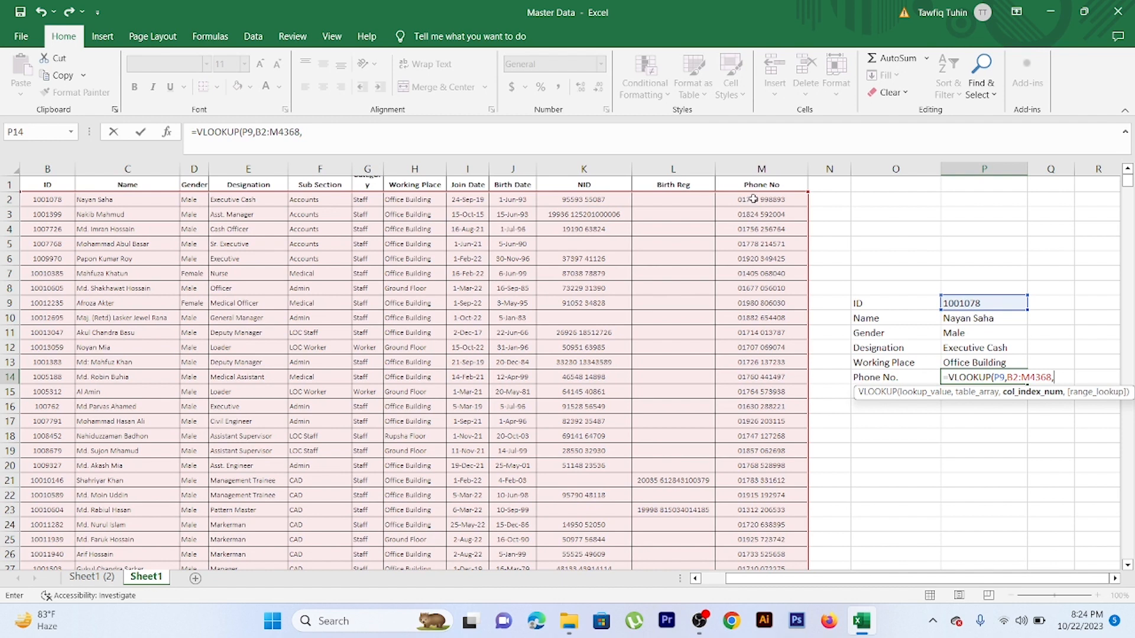
pyautogui.write('12,0')
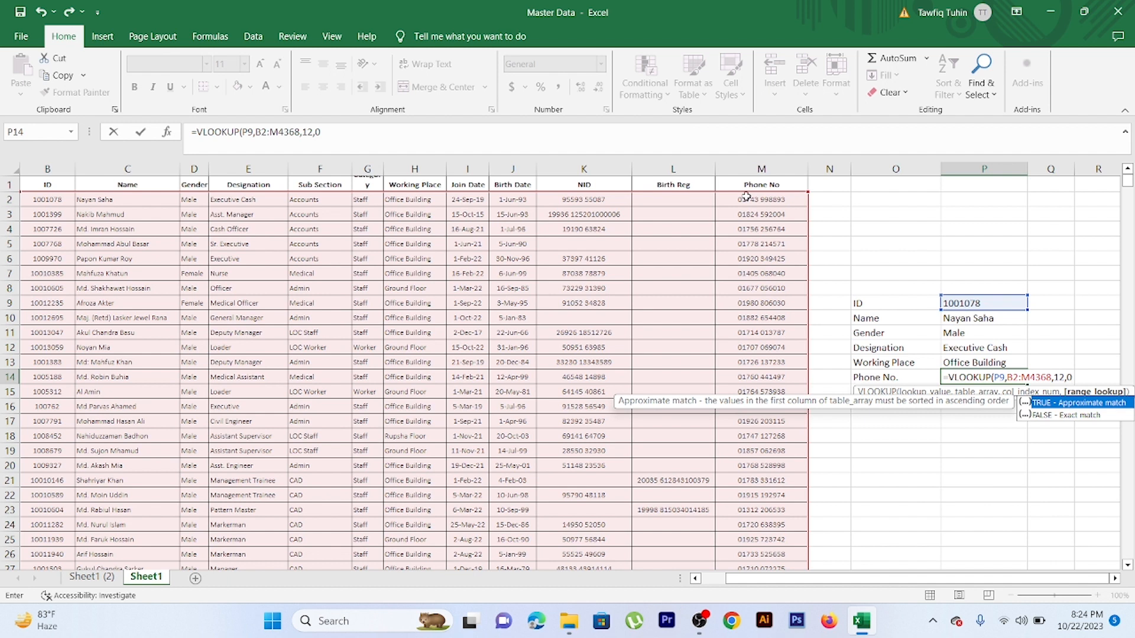
pyautogui.write(')')
pyautogui.press('Return')
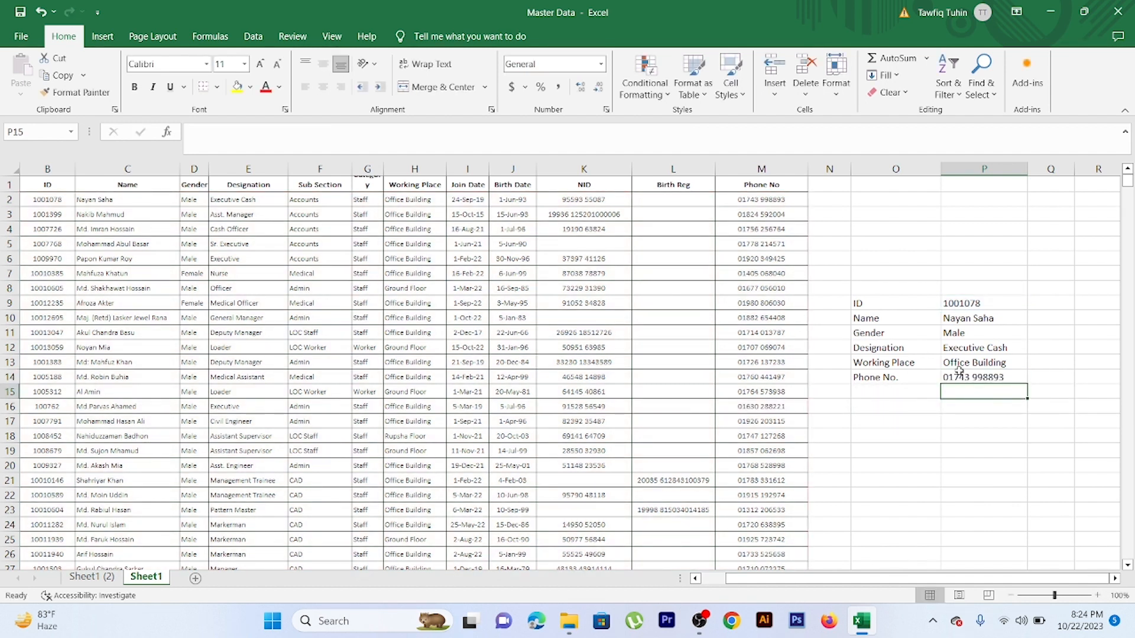
# Review the ID in P9 and the Name, Gender, Designation, Working Place and Phone No. lookup formulas in P10 to P14
pyautogui.click(894, 321)
pyautogui.click(976, 305)
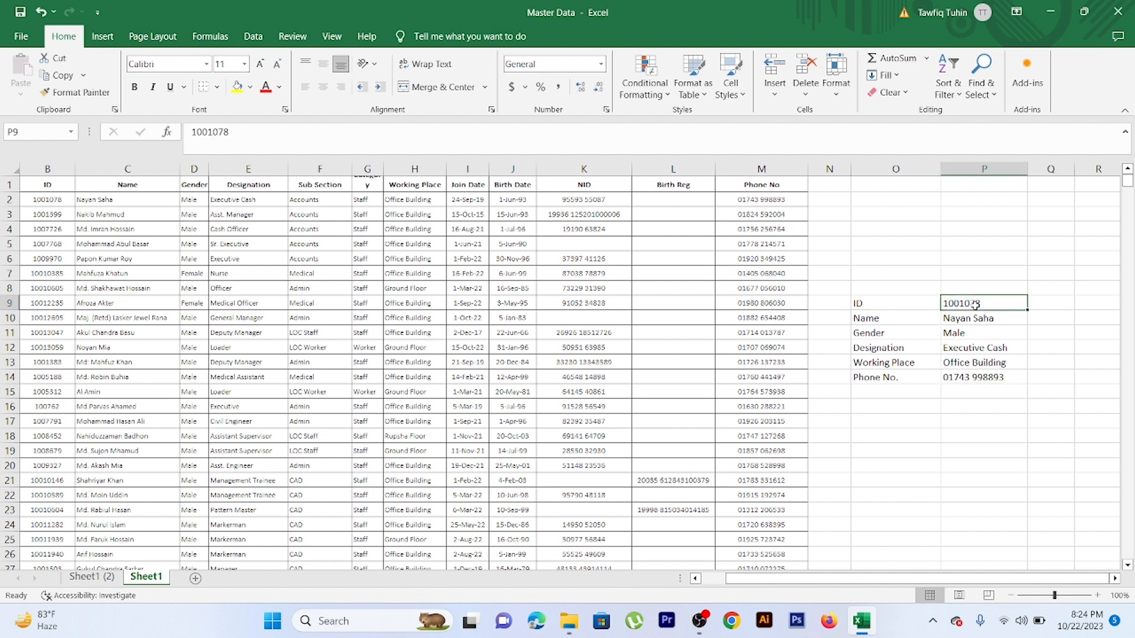
pyautogui.click(975, 319)
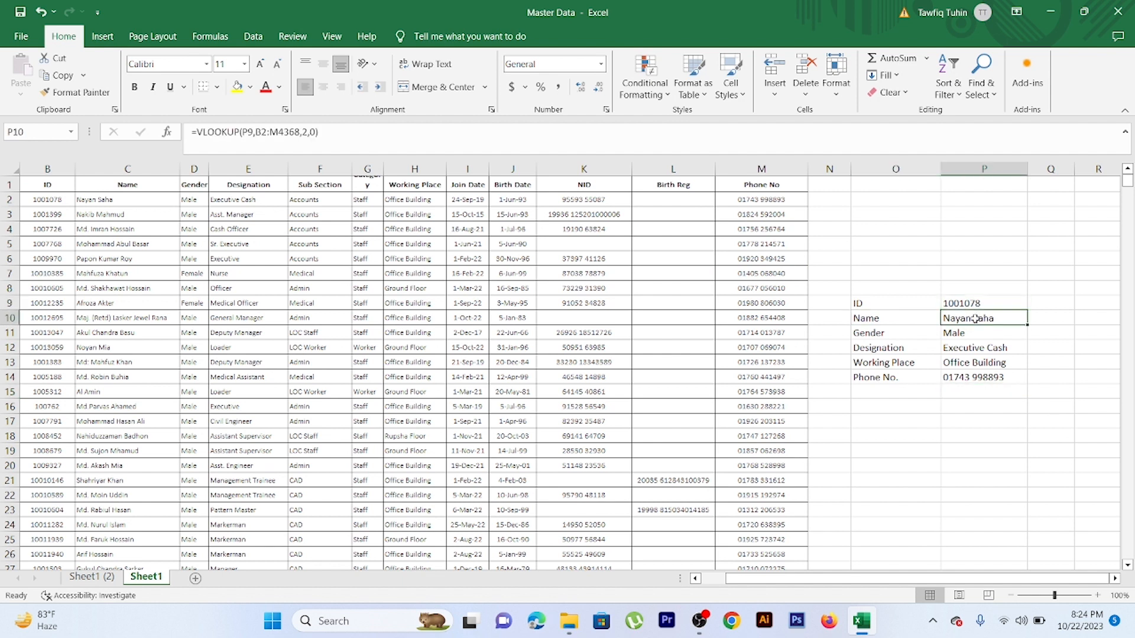
pyautogui.click(976, 331)
pyautogui.click(980, 348)
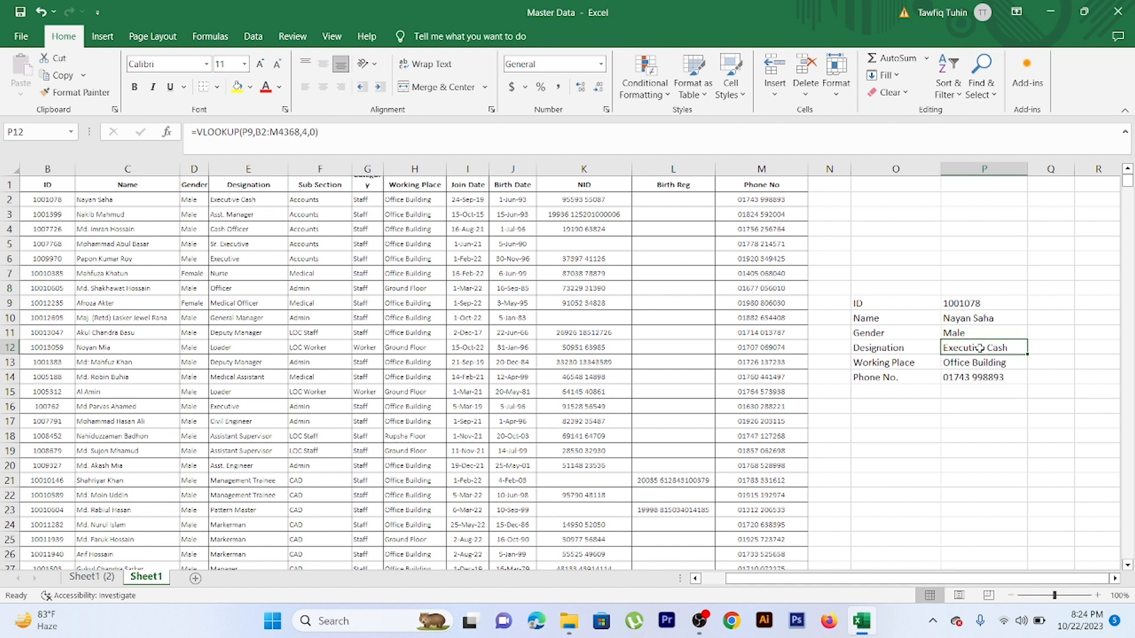
pyautogui.click(981, 365)
pyautogui.click(981, 375)
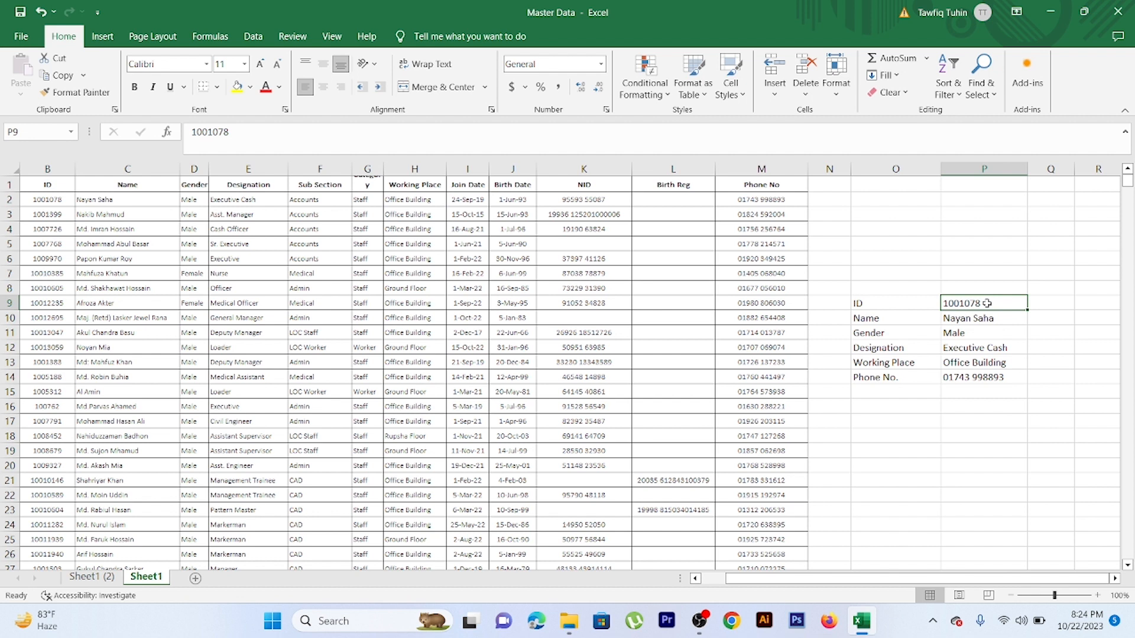
pyautogui.click(985, 318)
pyautogui.click(985, 333)
pyautogui.click(985, 348)
pyautogui.click(990, 361)
pyautogui.click(991, 373)
# Replace the ID in cell P9 with the employee ID listed in row 9 of the master data
pyautogui.click(969, 304)
pyautogui.write('100')
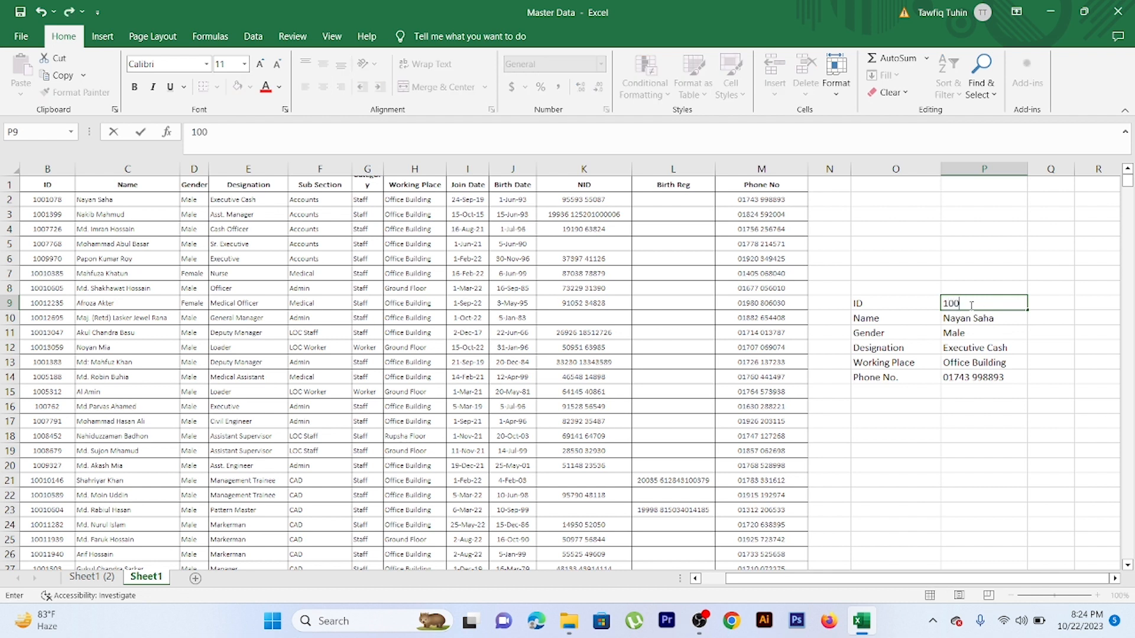
pyautogui.write('12235')
pyautogui.click(1026, 336)
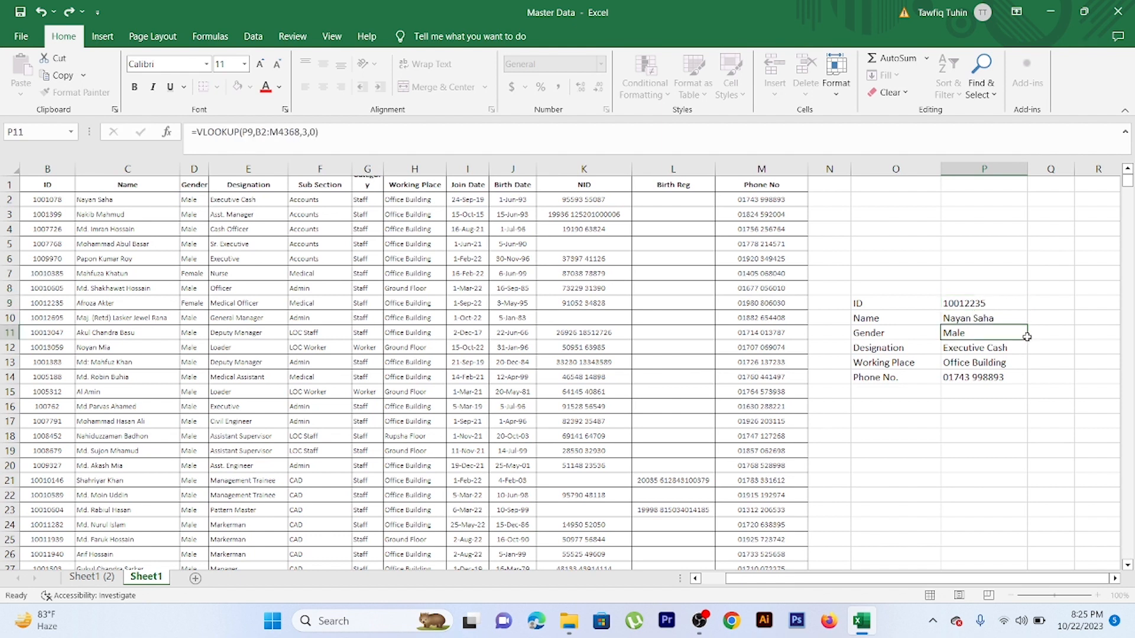
# Check the Name, Gender, Designation, Working Place and Phone No. results in P10 to P14 against the new ID
pyautogui.click(993, 318)
pyautogui.click(990, 332)
pyautogui.click(989, 344)
pyautogui.click(989, 361)
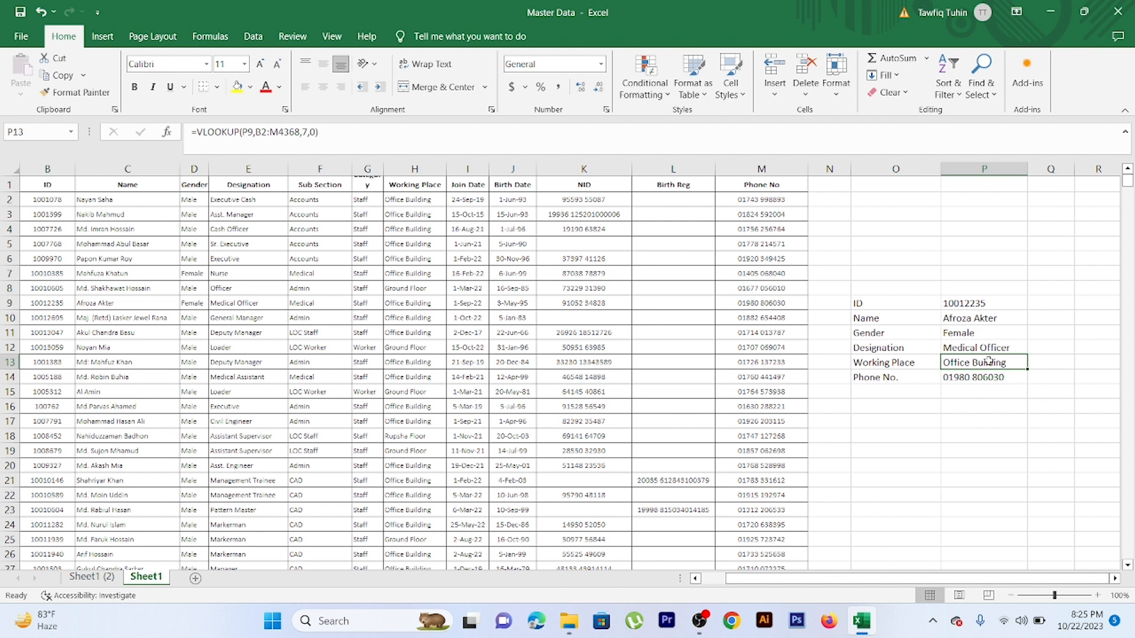
pyautogui.click(992, 378)
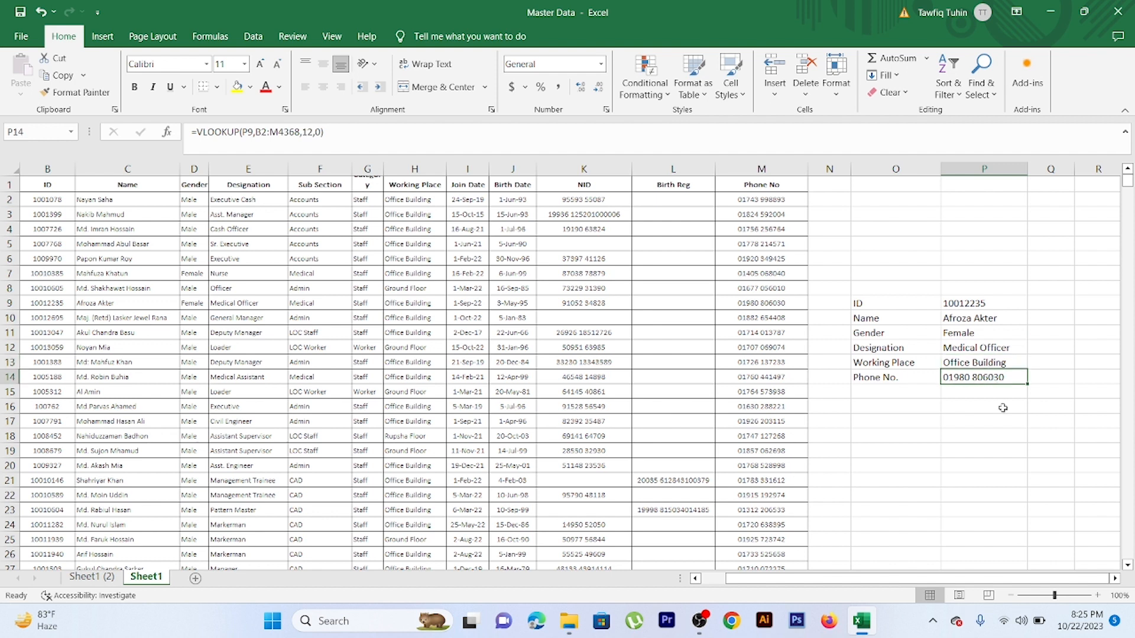
# Select the lookup block O8:P14, covering the labels, the values and the blank row above them
pyautogui.click(977, 289)
pyautogui.moveTo(977, 289); pyautogui.dragTo(914, 373)
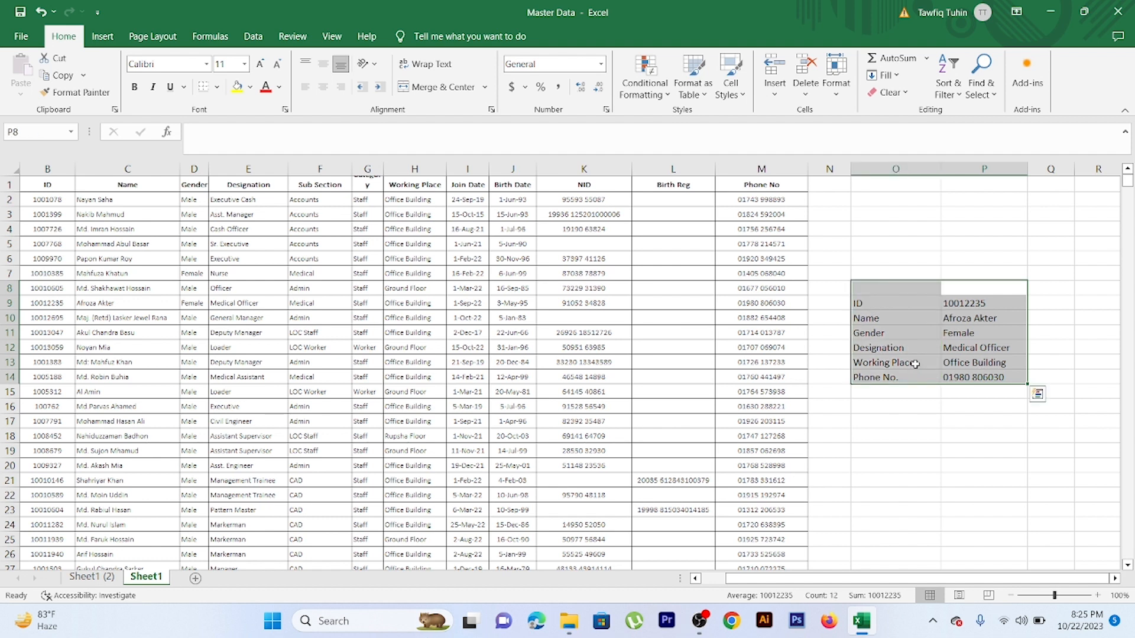